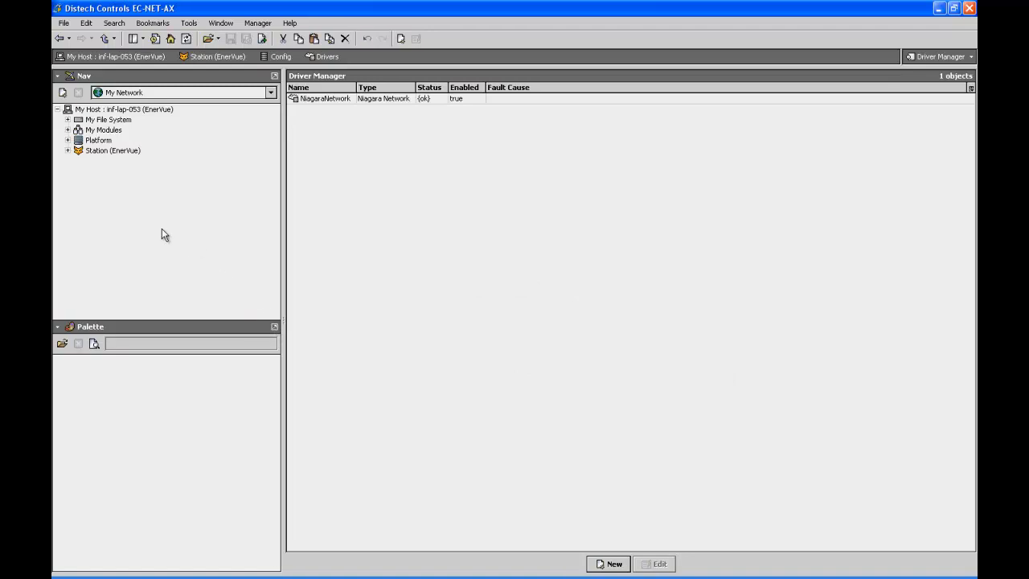
# Open the Driver Manager of the Drivers container in the EnerVue station's Config.
pyautogui.click(67, 151)
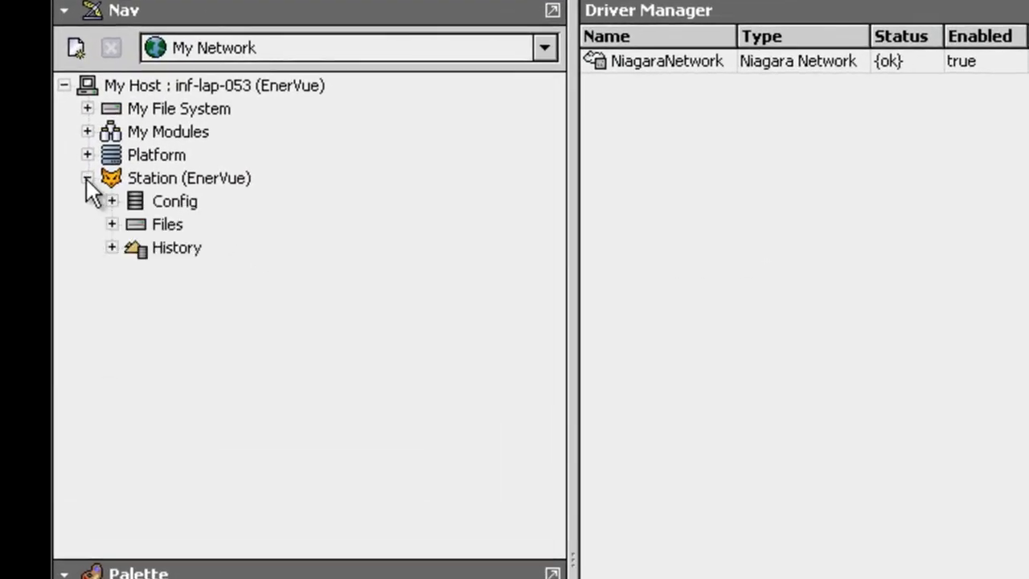
pyautogui.click(111, 200)
pyautogui.click(135, 247)
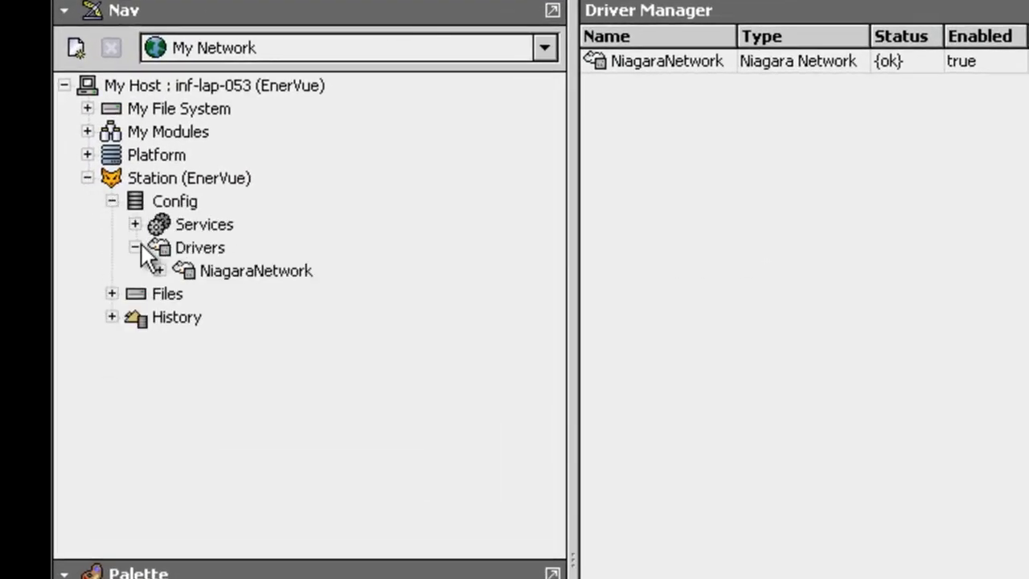
pyautogui.click(177, 250)
# Add a new Obix Network named ObixNetwork to the station's Drivers, with Enabled set to true.
pyautogui.click(472, 533)
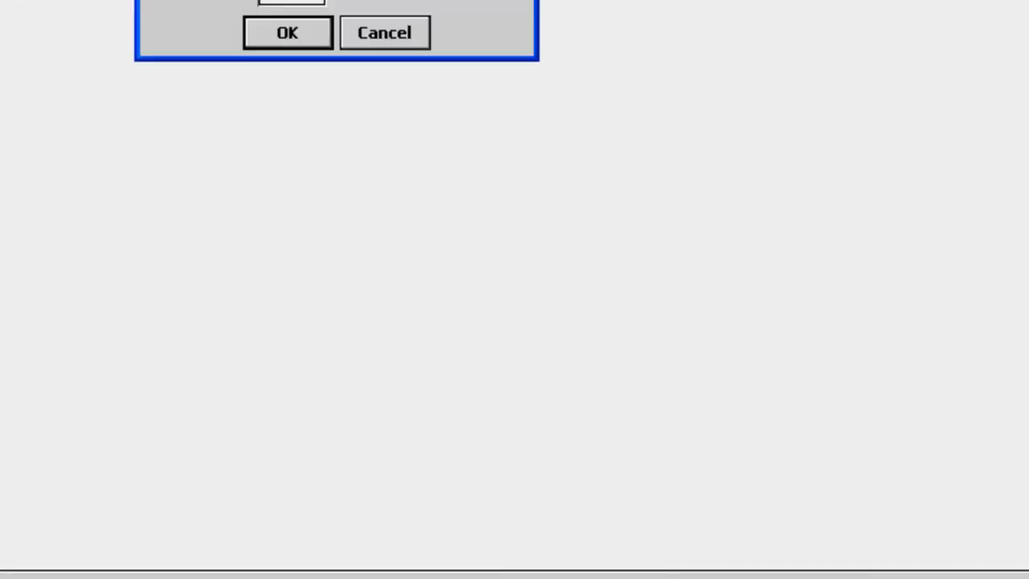
pyautogui.click(690, 147)
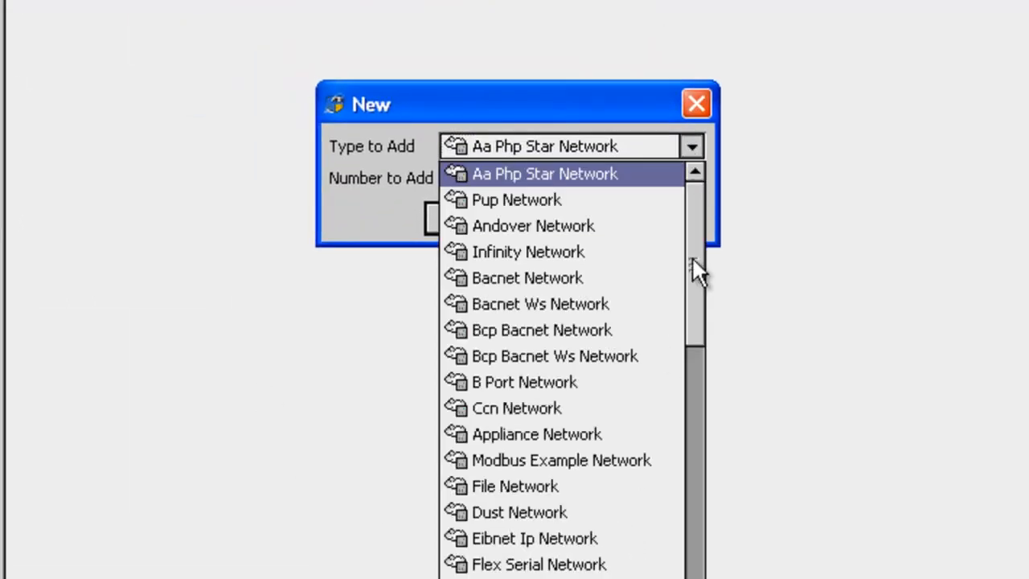
pyautogui.moveTo(691, 338); pyautogui.dragTo(689, 563)
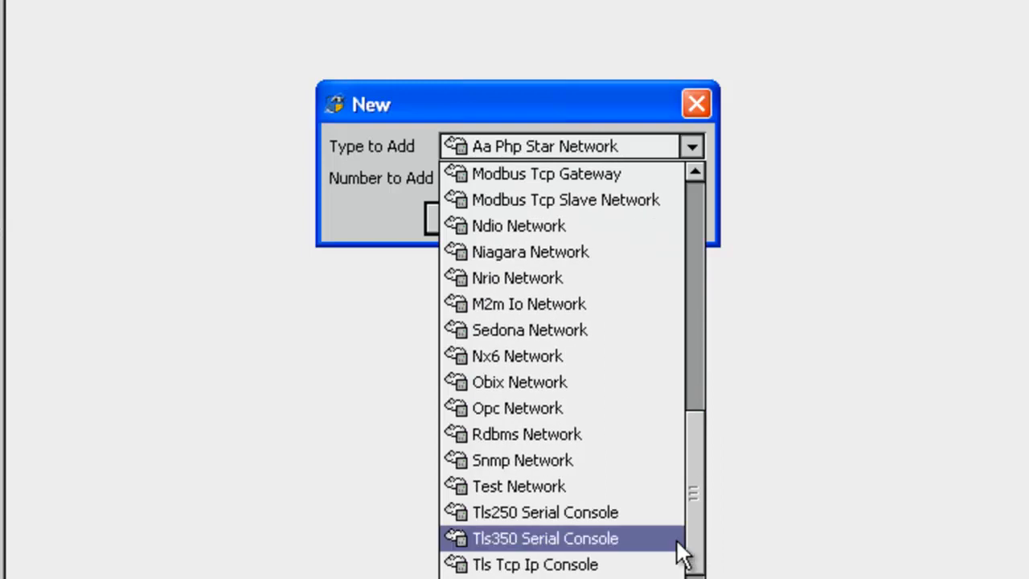
pyautogui.click(554, 381)
pyautogui.click(492, 229)
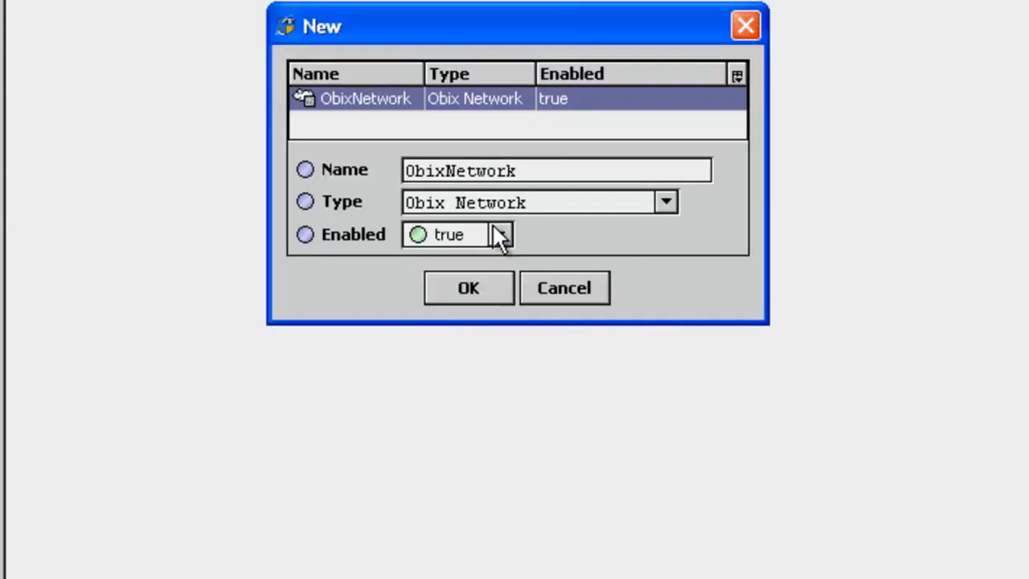
pyautogui.click(481, 288)
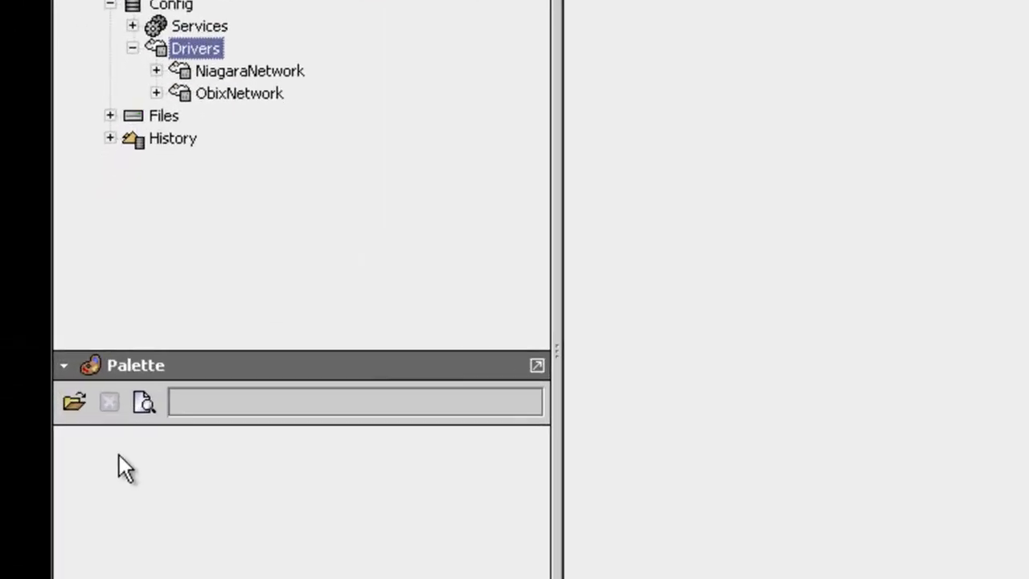
# Open the dcEnerVue module's palette.
pyautogui.click(75, 406)
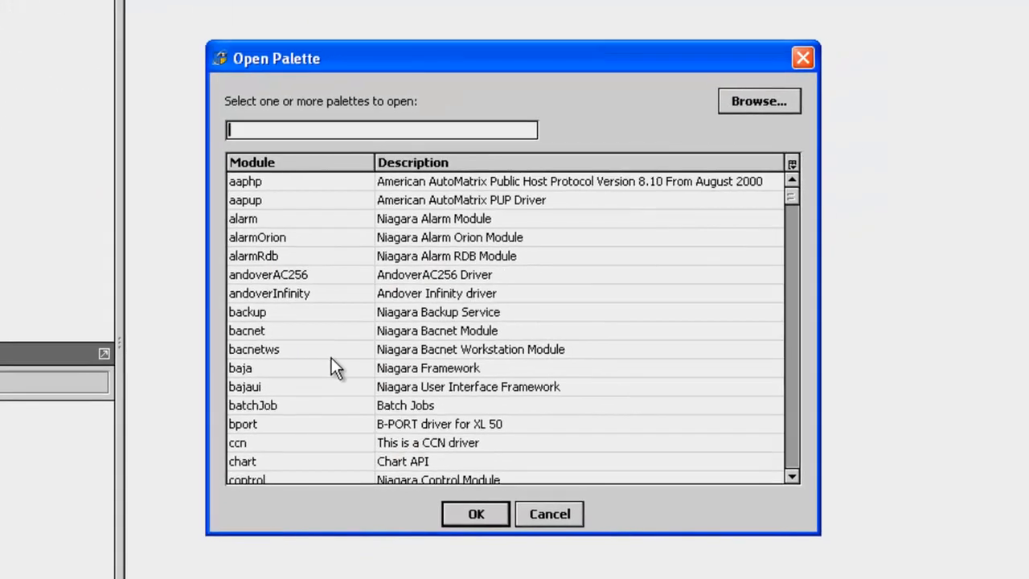
pyautogui.click(790, 437)
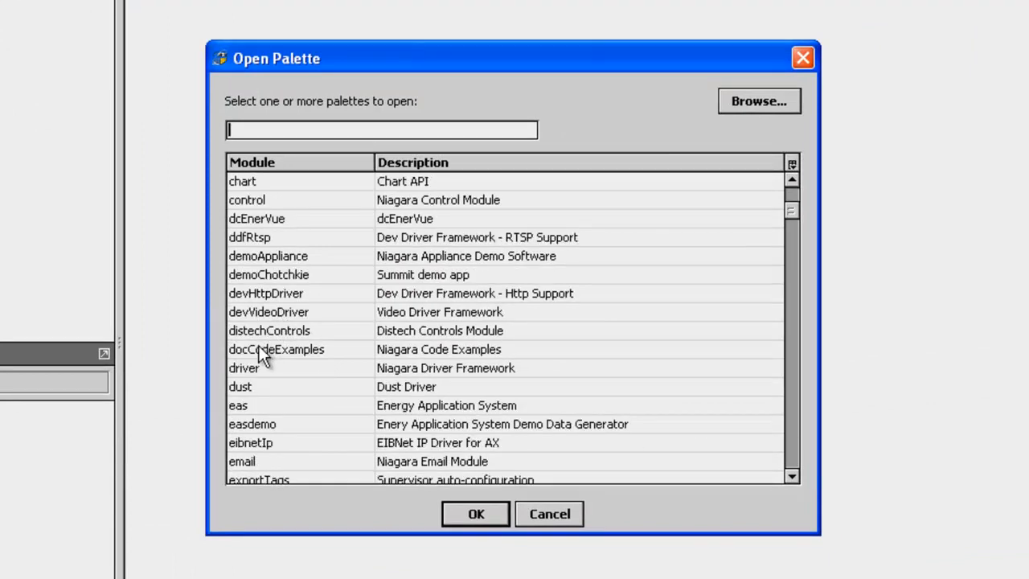
pyautogui.click(261, 218)
pyautogui.click(458, 509)
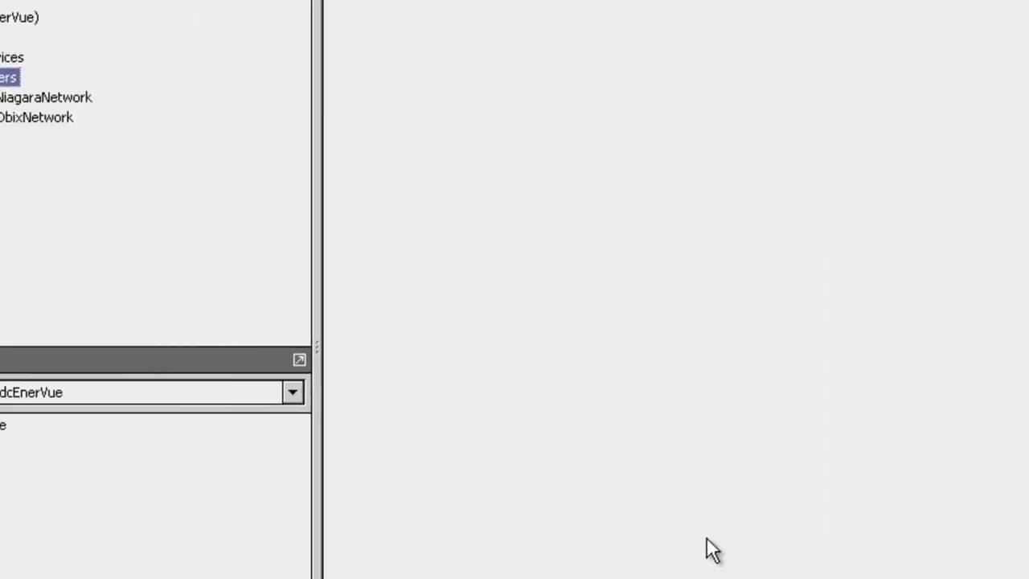
# Add the EnerVueService component from the dcEnerVue palette to the station's Services container.
pyautogui.moveTo(186, 446); pyautogui.dragTo(201, 36)
pyautogui.click(1020, 330)
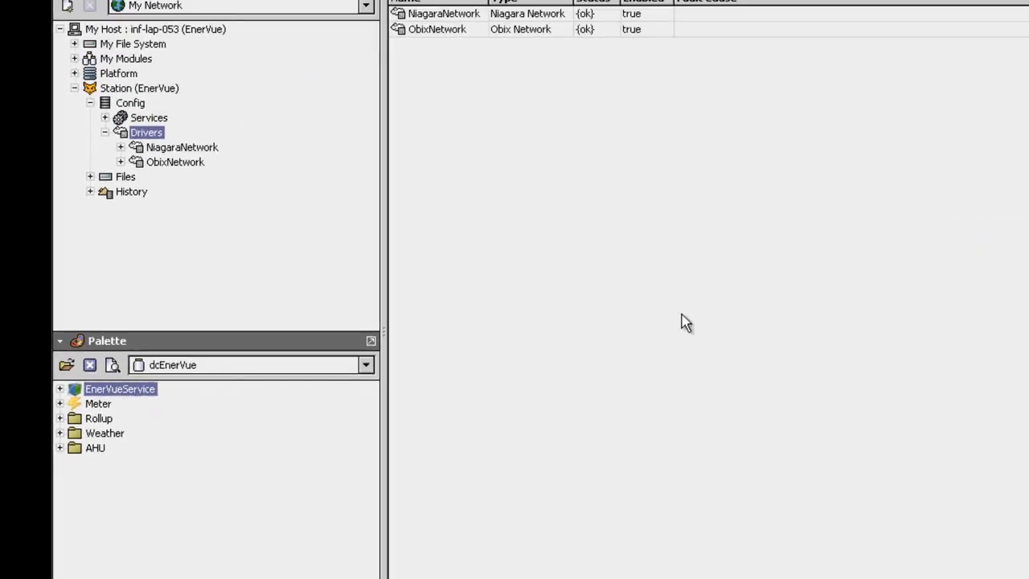
pyautogui.click(107, 108)
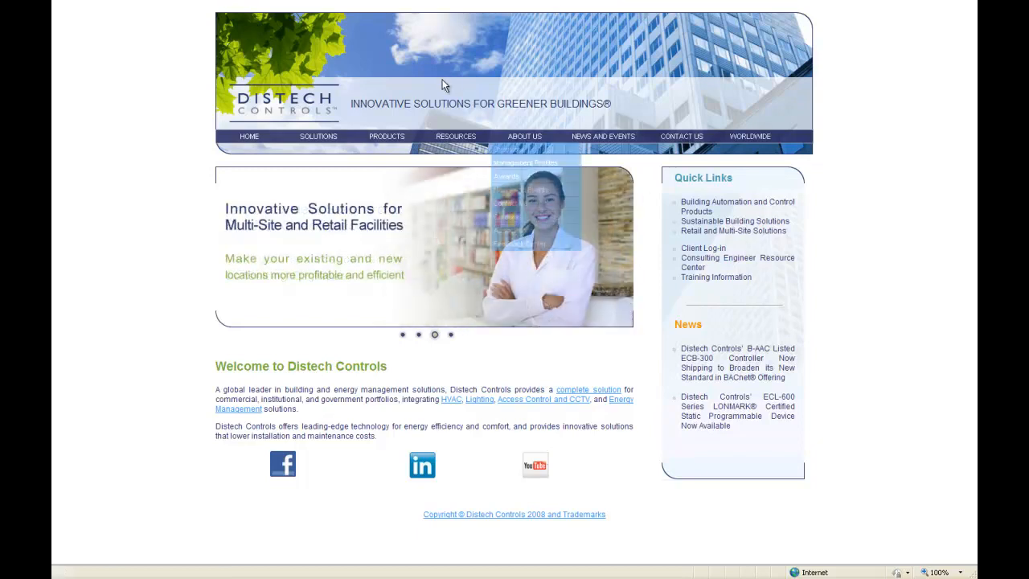
pyautogui.moveTo(374, 4)
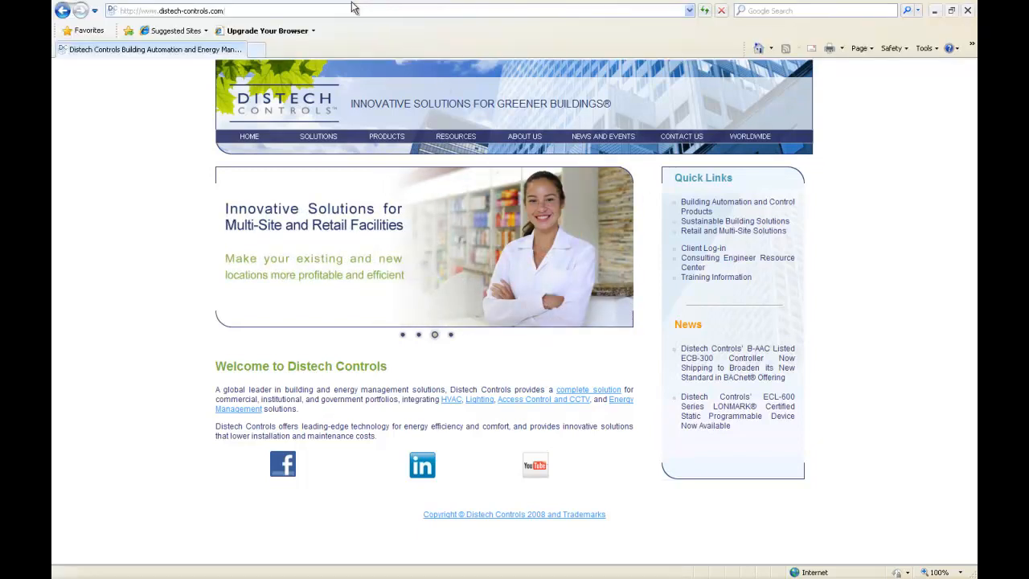
pyautogui.click(233, 11)
pyautogui.moveTo(238, 11); pyautogui.dragTo(142, 13)
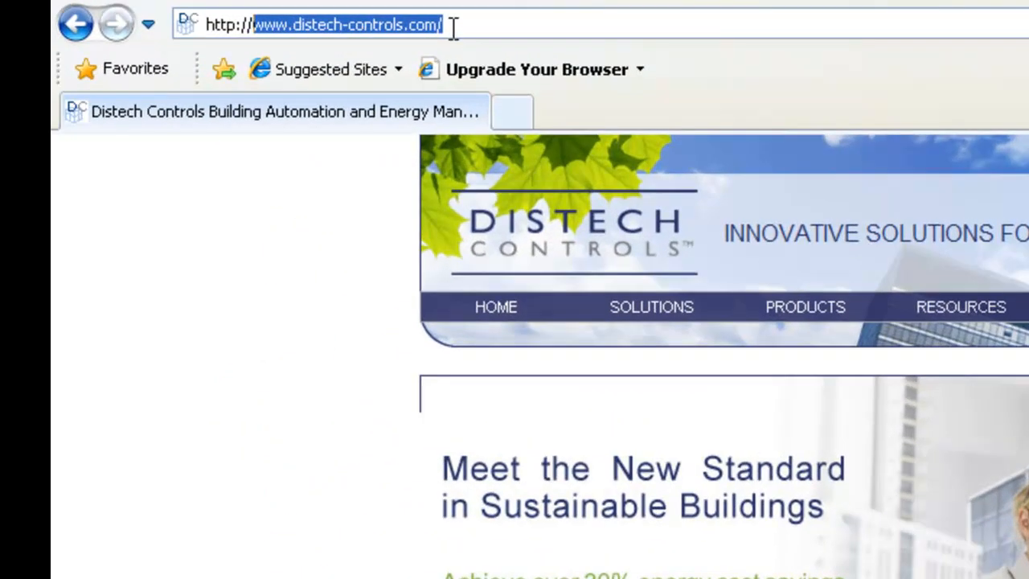
pyautogui.write('10.2.9')
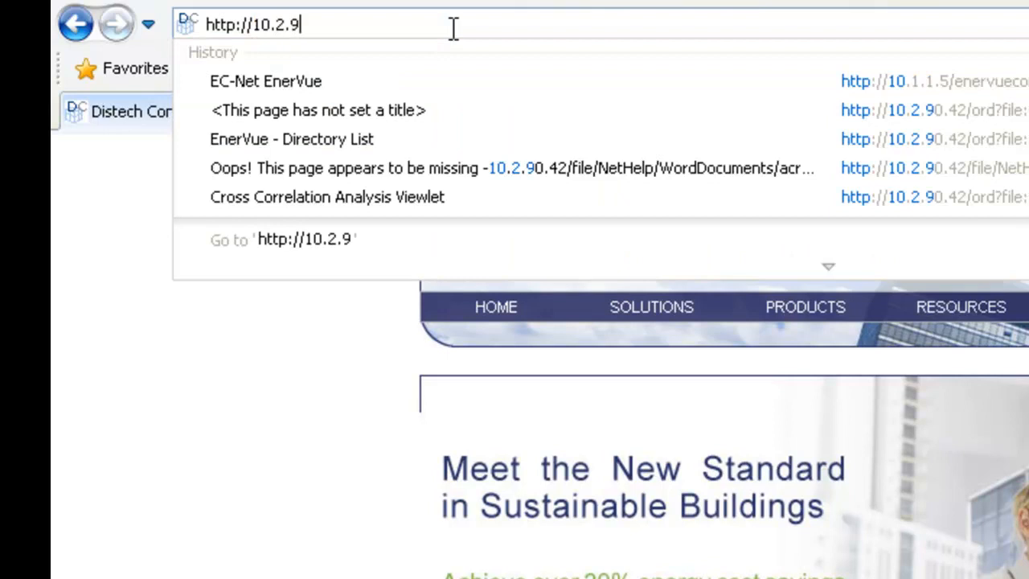
pyautogui.write('0.42/')
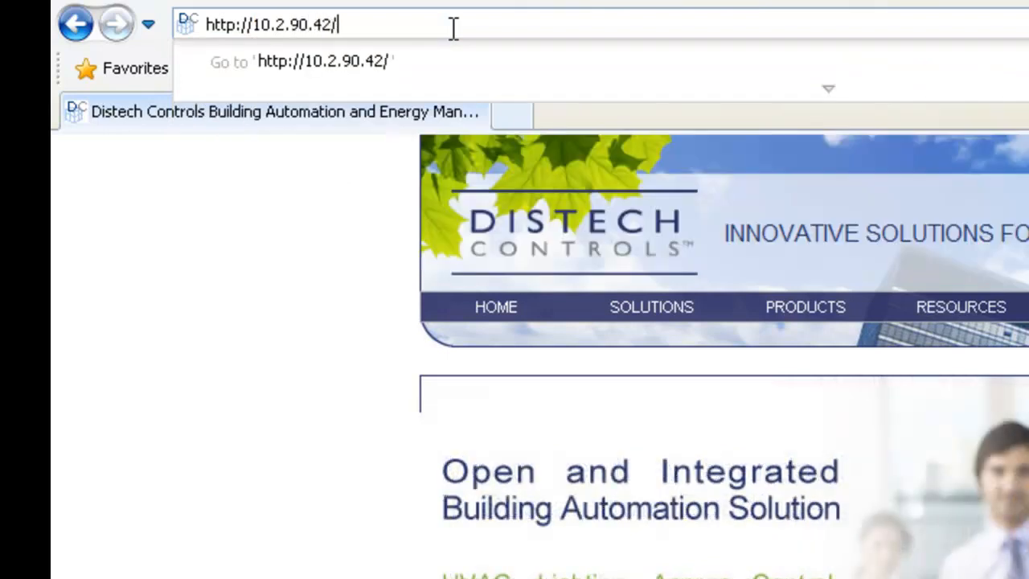
pyautogui.write('ener')
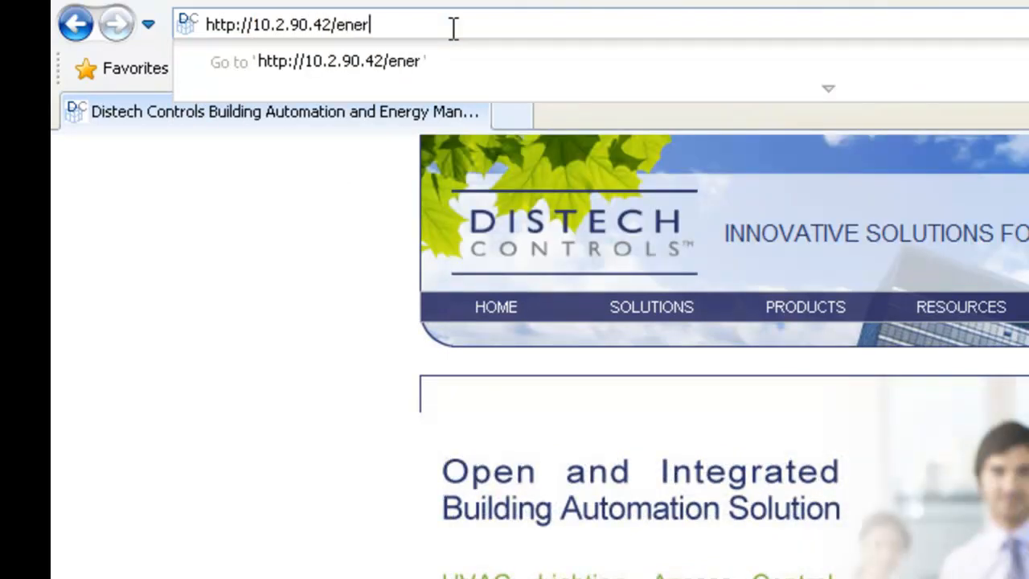
pyautogui.write('vueconfig')
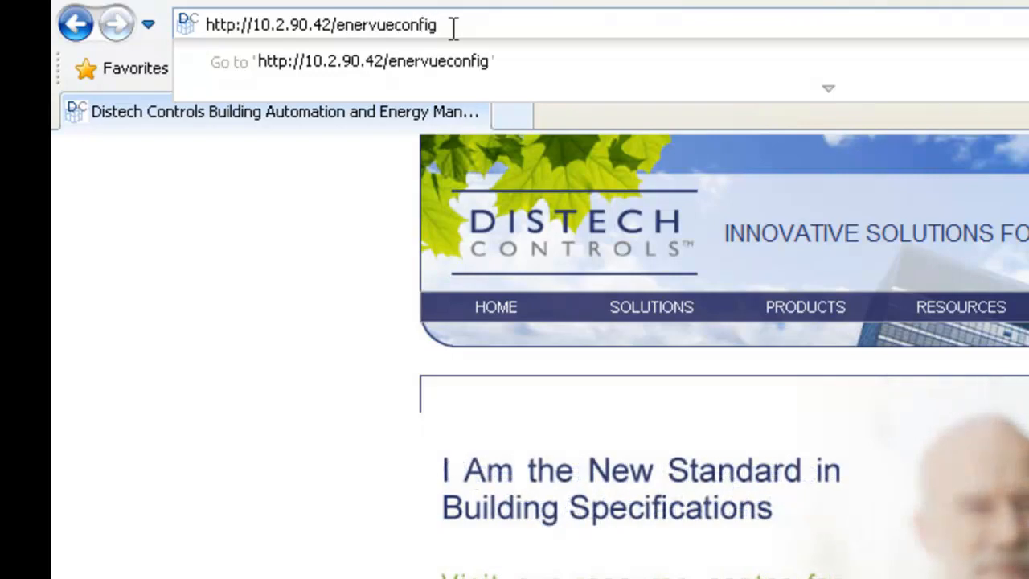
pyautogui.press('Return')
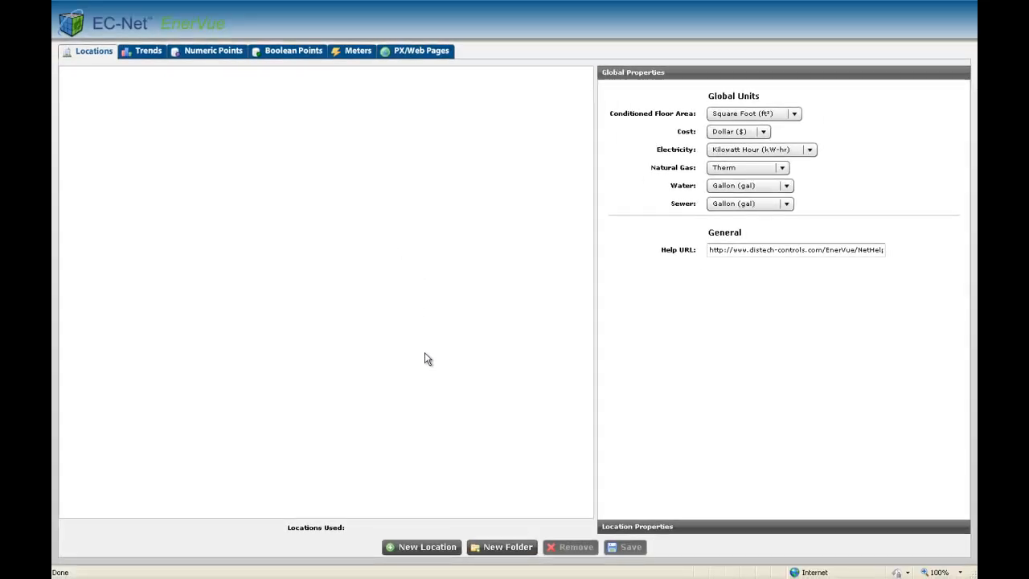
# Create a new location and name it CA004.
pyautogui.click(434, 550)
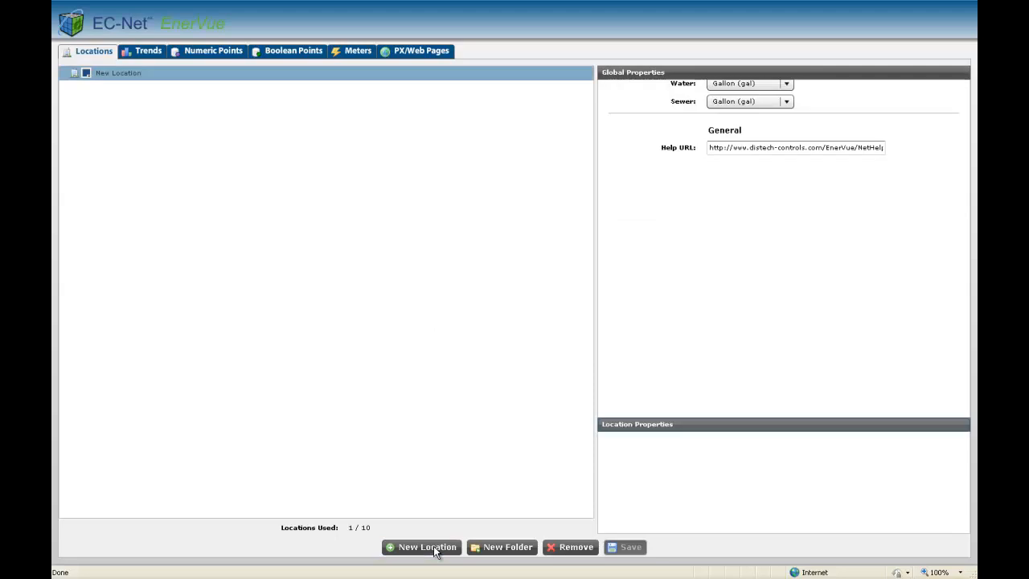
pyautogui.click(807, 109)
pyautogui.moveTo(807, 109); pyautogui.dragTo(708, 108)
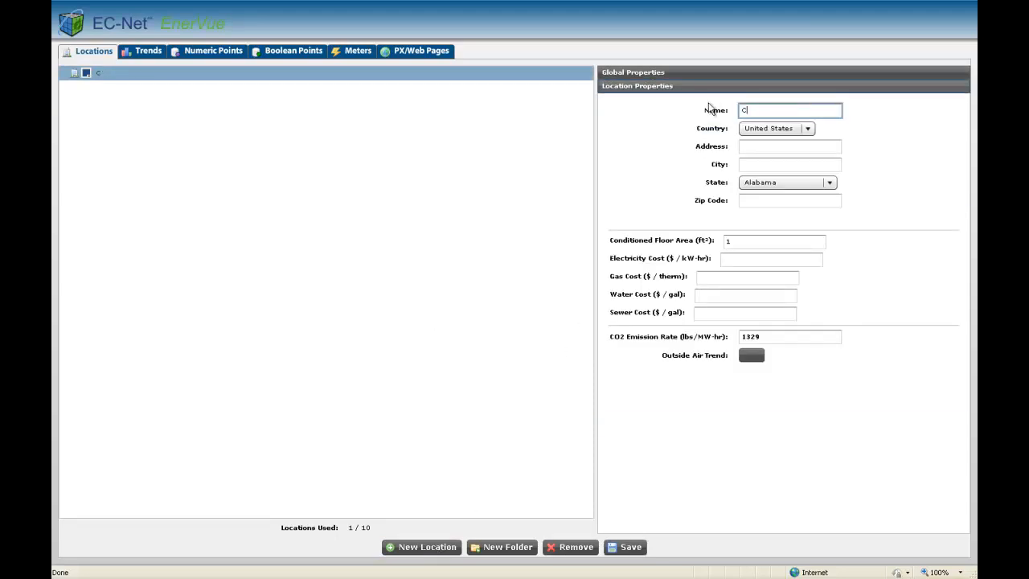
pyautogui.write('CA004')
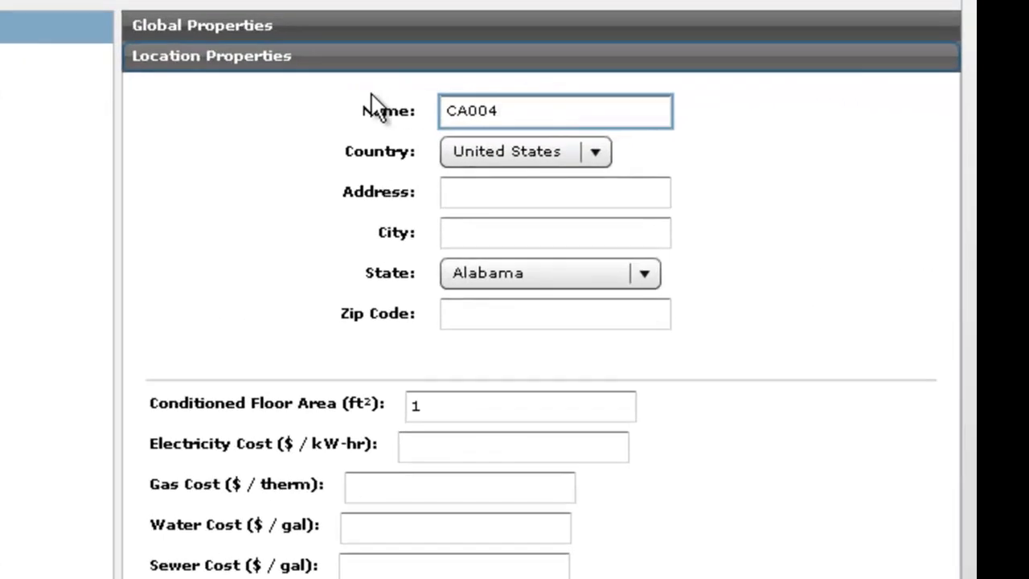
# Fill in CA004's postal address, a conditioned floor area of 160000 ft² and an electricity cost of 0.173 $/kW-hr, and save the location.
pyautogui.click(473, 188)
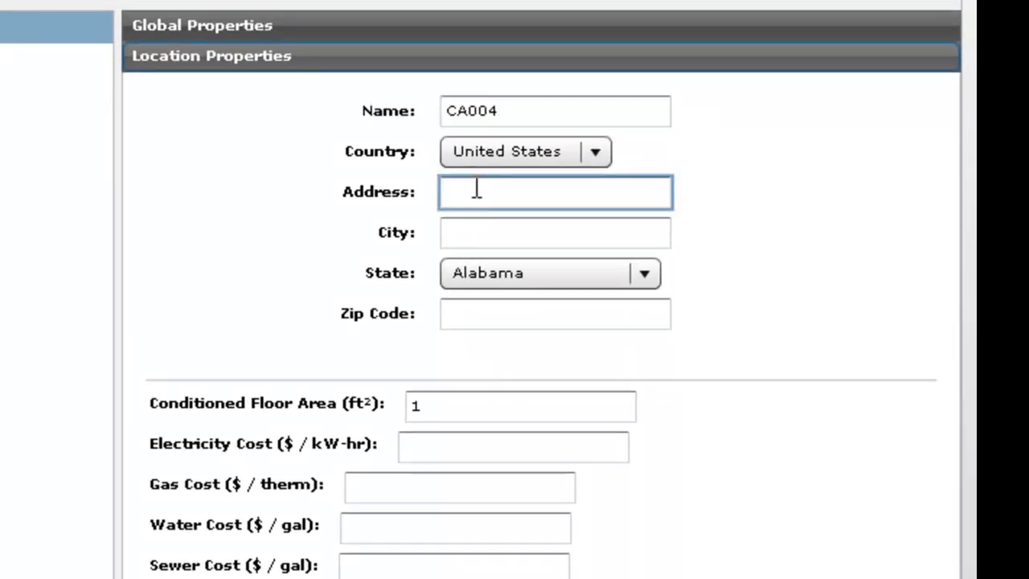
pyautogui.write('6')
pyautogui.write('0000')
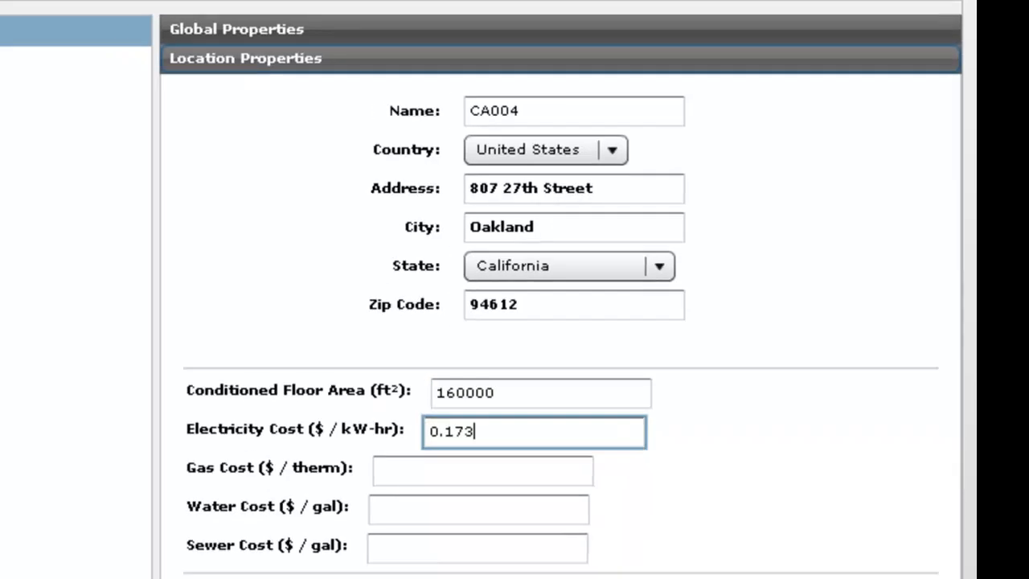
pyautogui.click(625, 547)
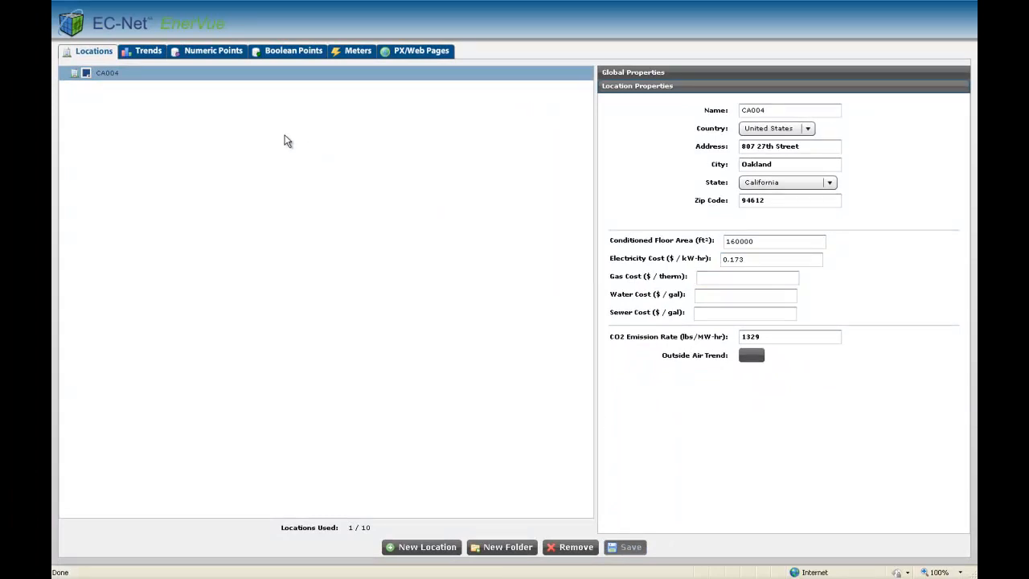
# Select all unmapped EnerVue trends except AuditHistory and LogHistory and open them for adding.
pyautogui.click(145, 52)
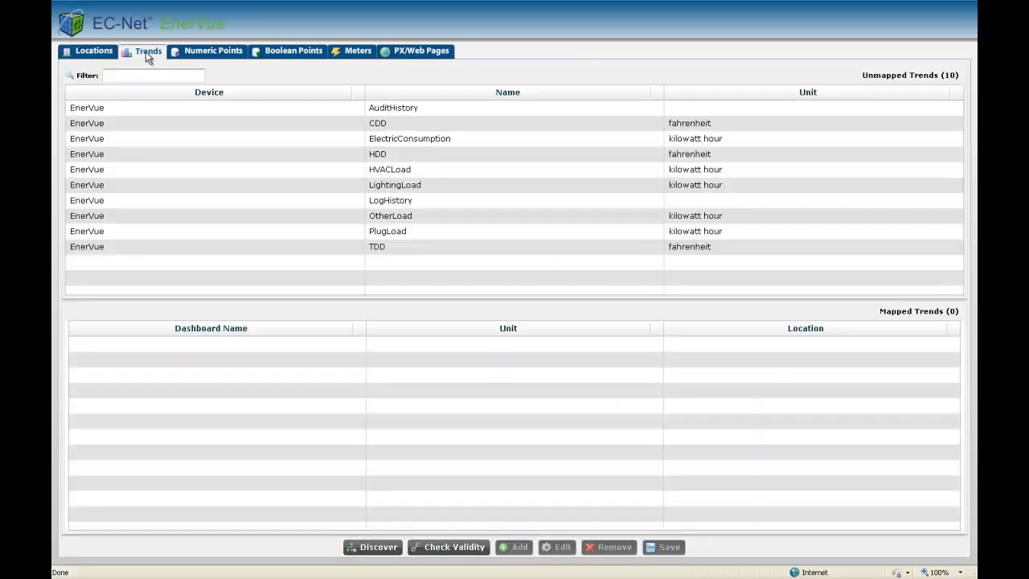
pyautogui.click(180, 125)
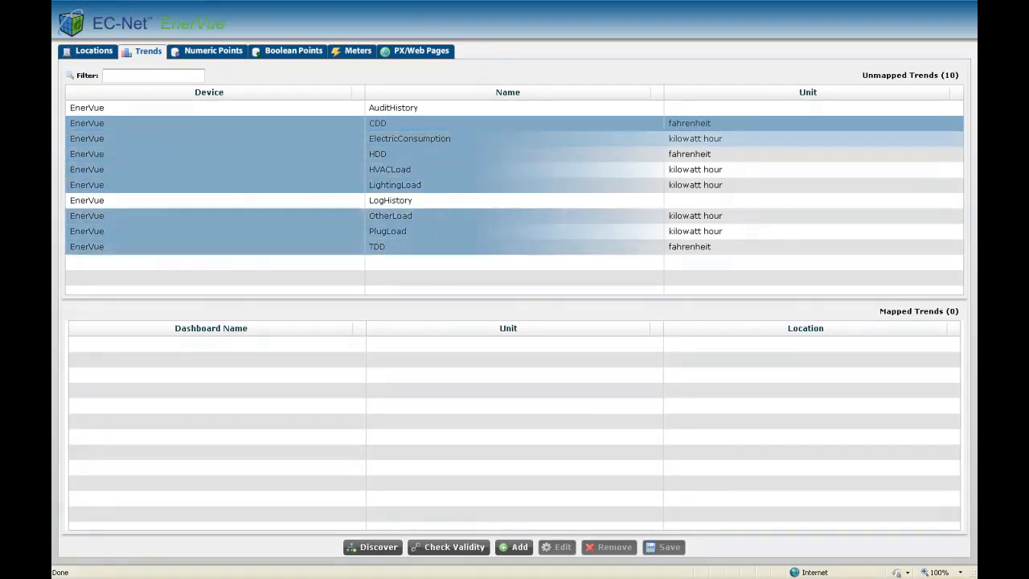
pyautogui.click(512, 545)
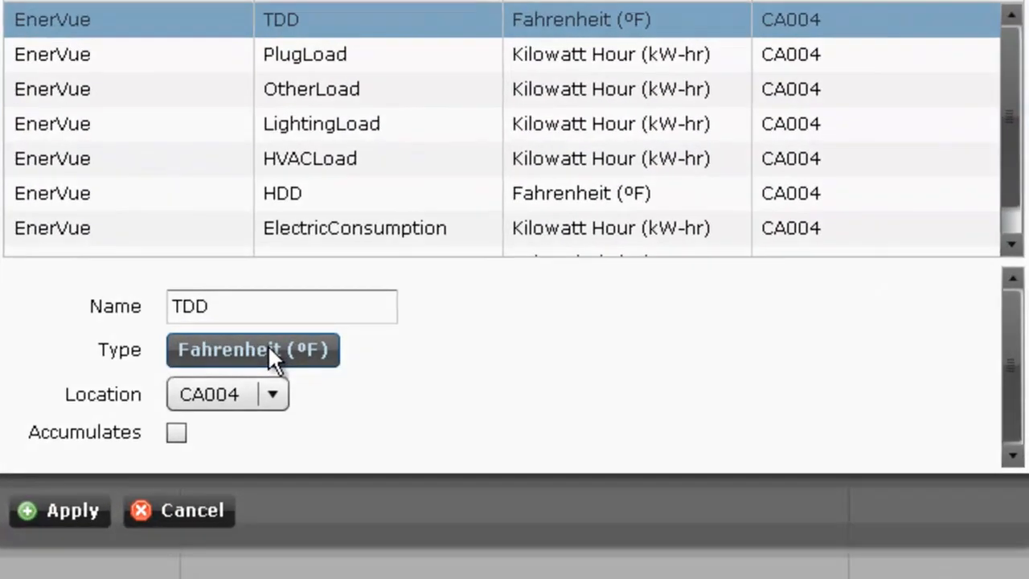
# Set the TDD trend's unit type to Total Degree Days (tdd) from the Other category.
pyautogui.click(408, 336)
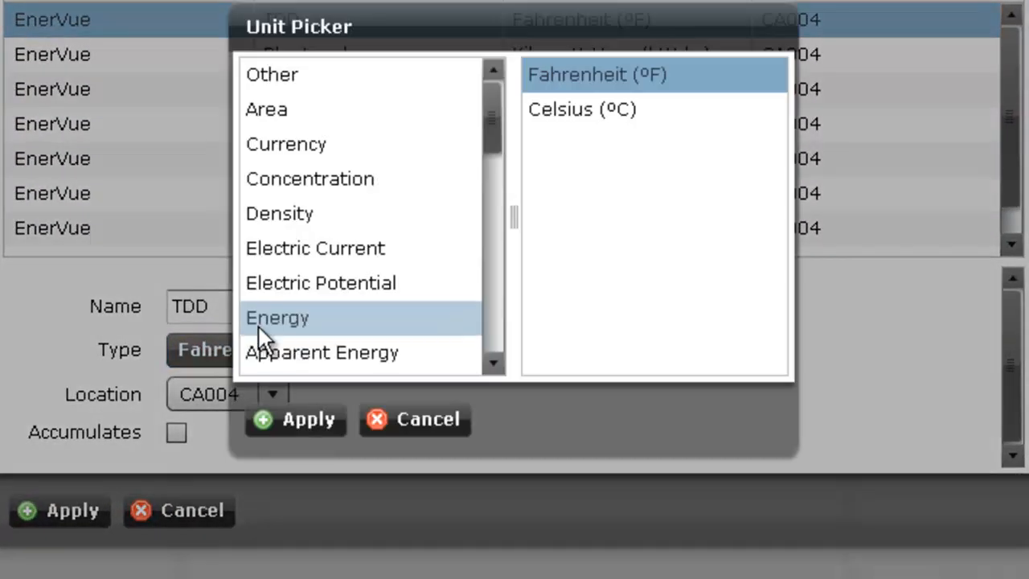
pyautogui.click(267, 80)
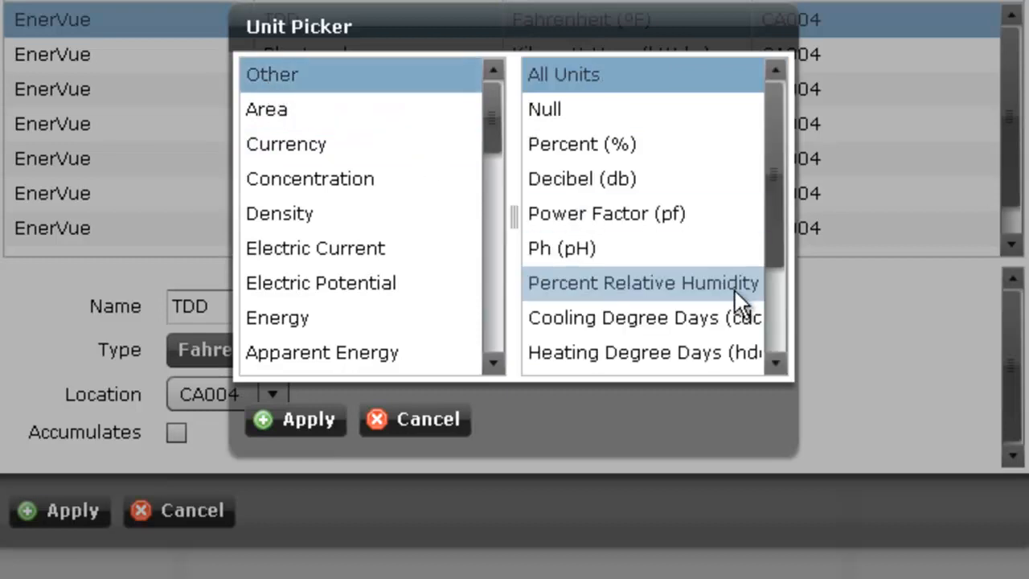
pyautogui.click(770, 363)
pyautogui.click(675, 352)
pyautogui.click(334, 424)
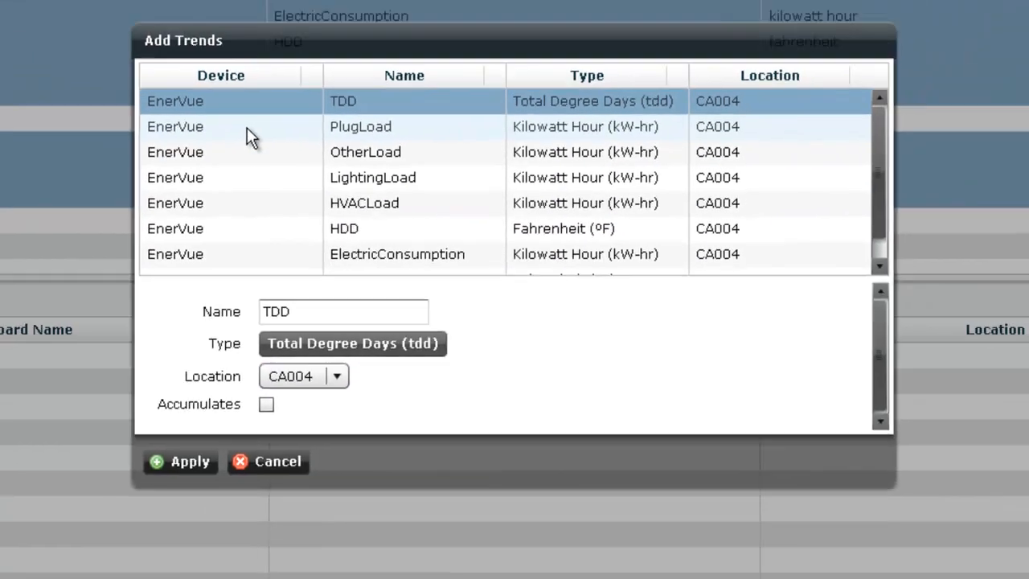
# Set HDD to Heating Degree Days (hdd) and CDD to Cooling Degree Days (cdd), add all the selected trends to CA004 and save the mapping.
pyautogui.click(149, 55)
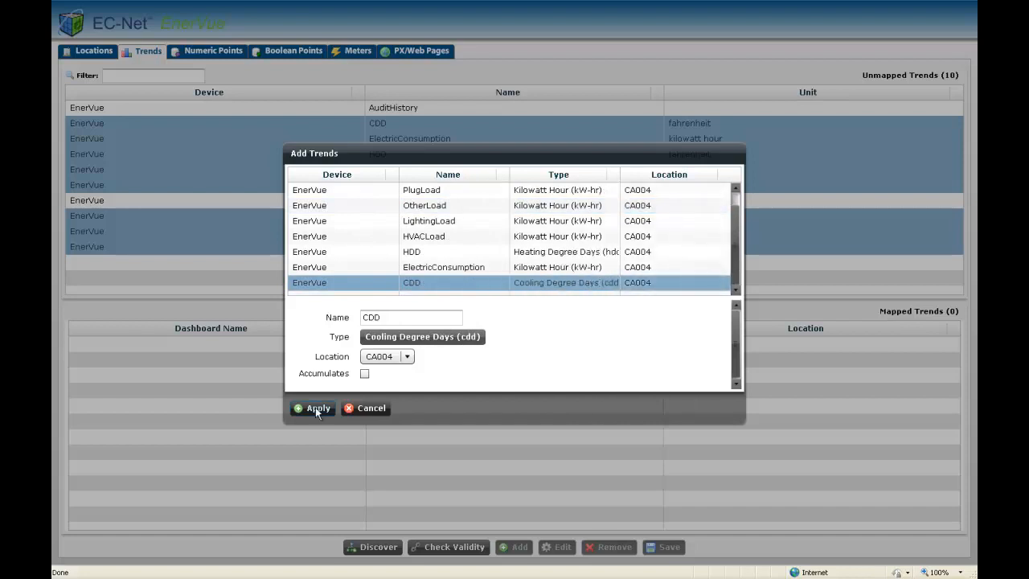
pyautogui.click(315, 408)
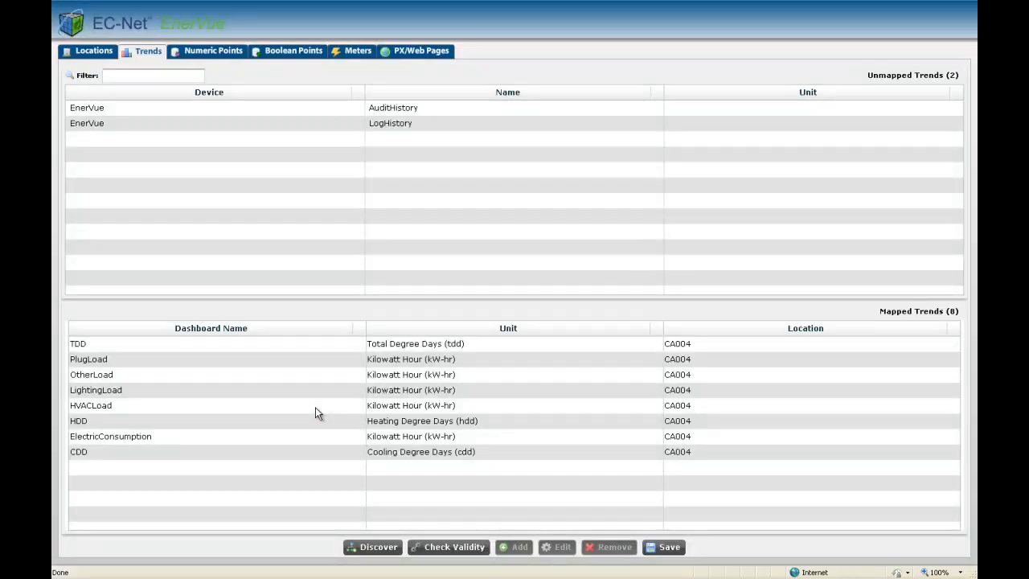
pyautogui.click(672, 548)
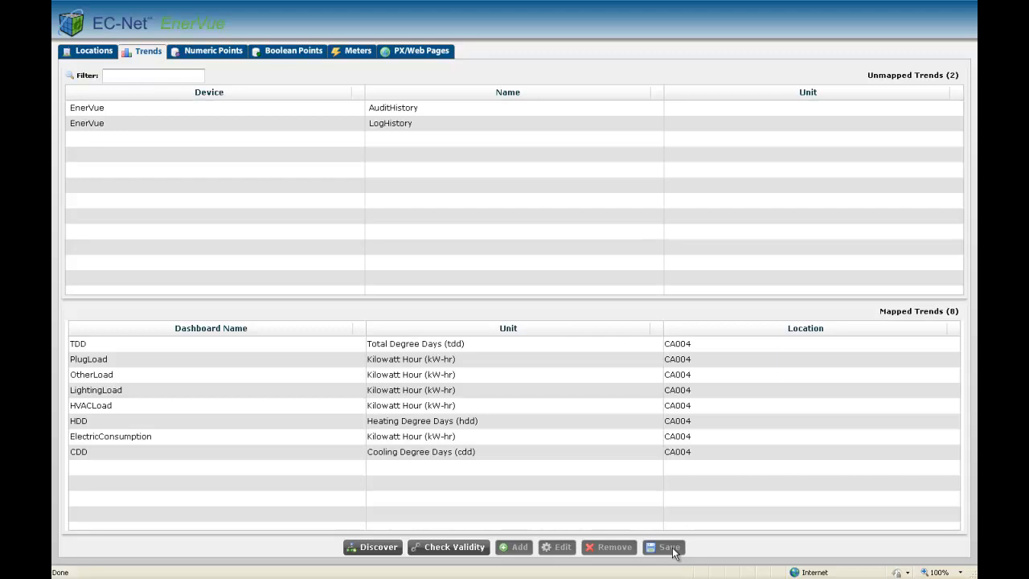
pyautogui.moveTo(313, 3)
pyautogui.click(239, 9)
pyautogui.click(232, 9)
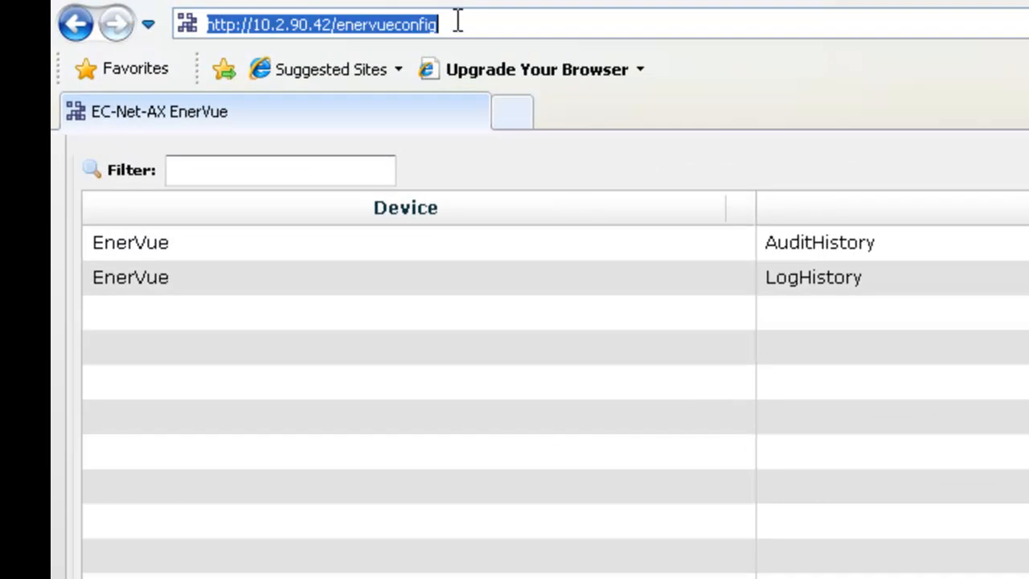
pyautogui.press('BackSpace')
pyautogui.press('BackSpace')
pyautogui.press('BackSpace')
pyautogui.press('BackSpace')
pyautogui.press('BackSpace')
pyautogui.press('BackSpace')
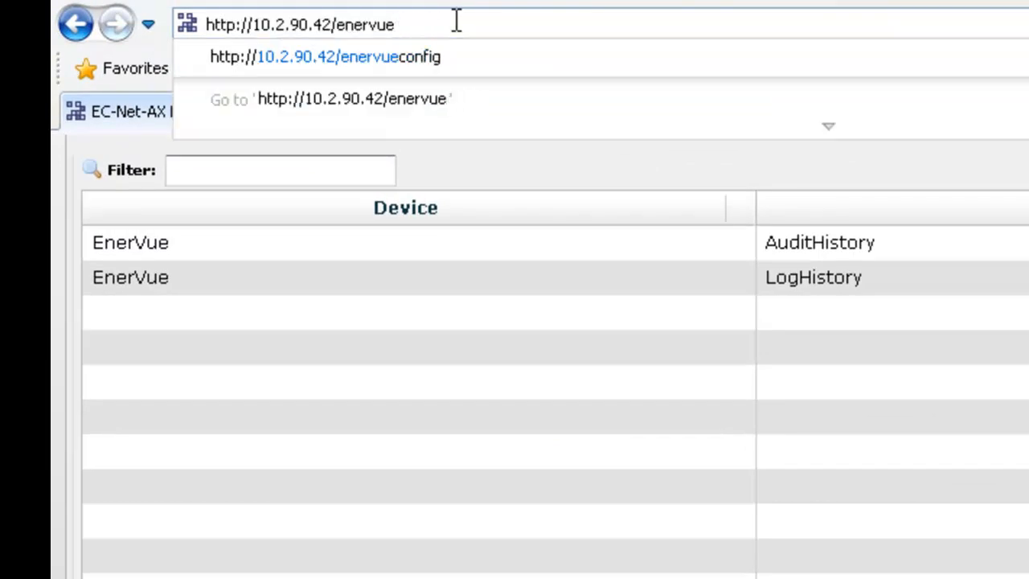
pyautogui.press('Return')
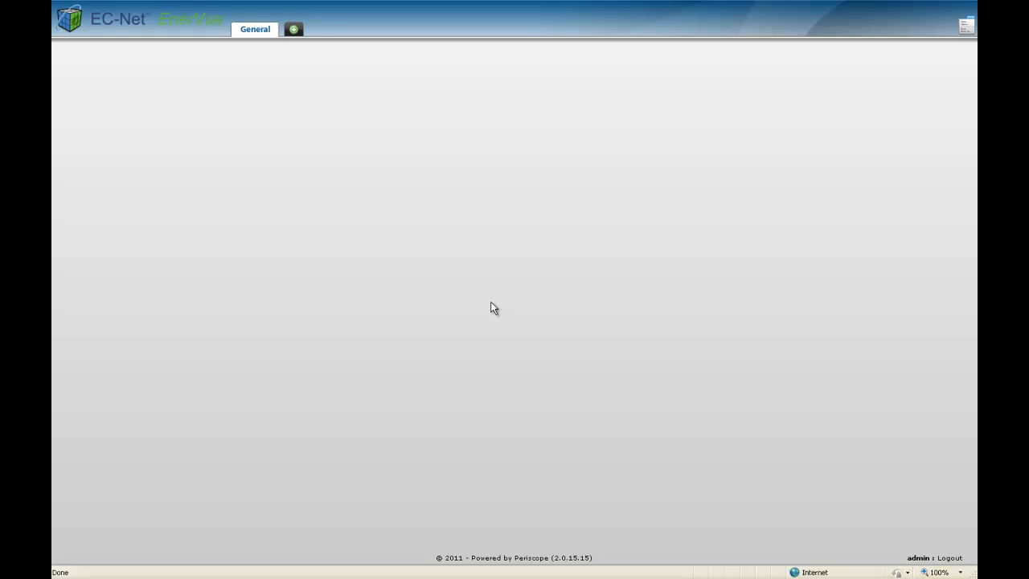
# Add a Year Over Year history viewlet to the General dashboard tab.
pyautogui.click(294, 29)
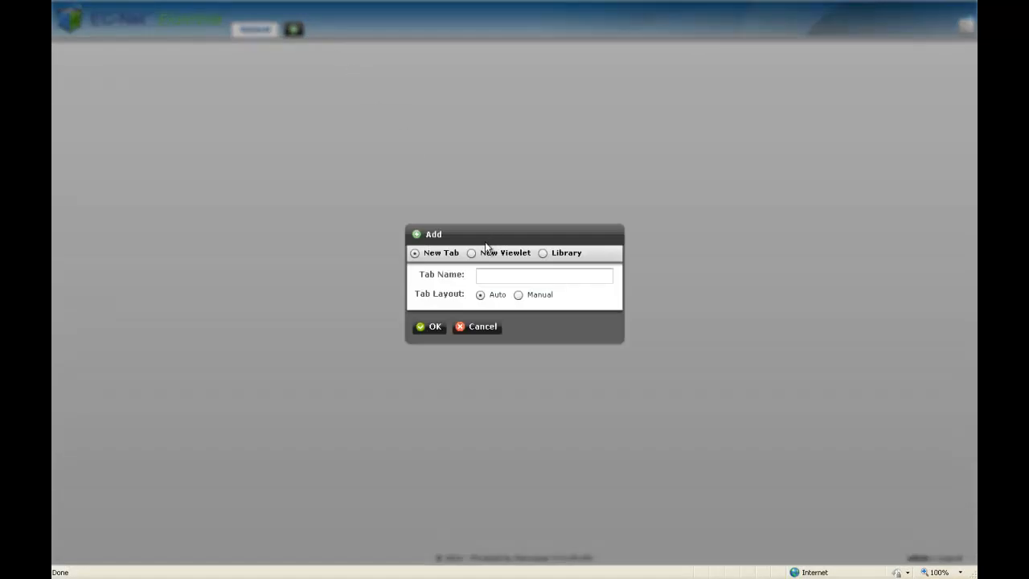
pyautogui.click(479, 253)
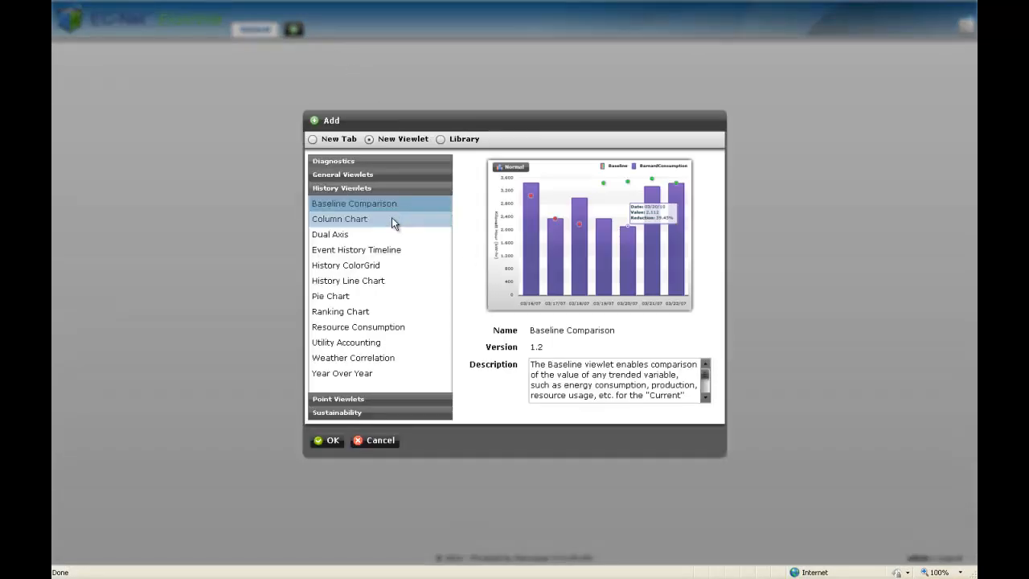
pyautogui.click(373, 375)
pyautogui.click(332, 440)
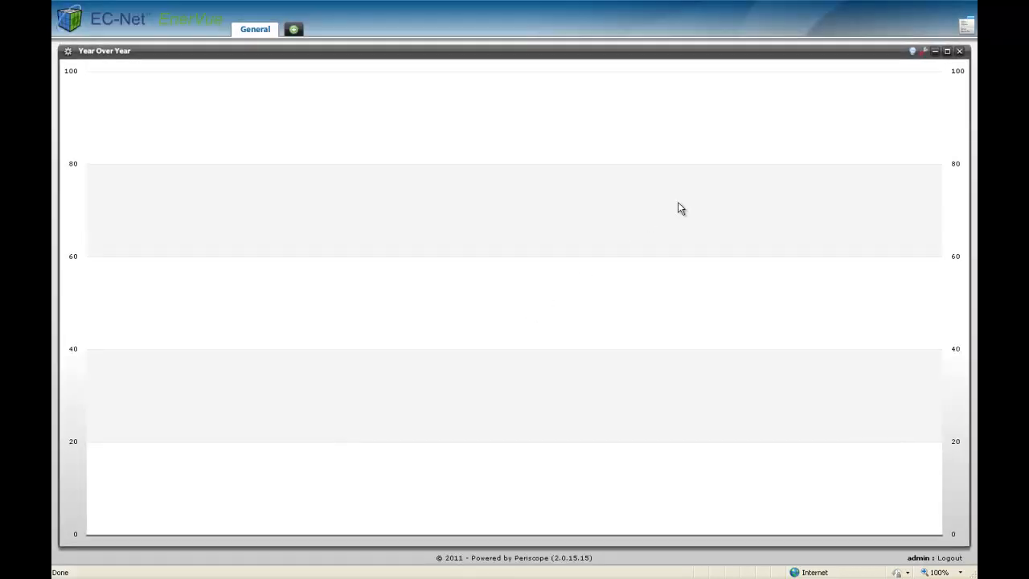
# Assign CA004's ElectricConsumption trend to Axis 1 of the Year Over Year chart, leaving Axis 2 without trends.
pyautogui.click(925, 53)
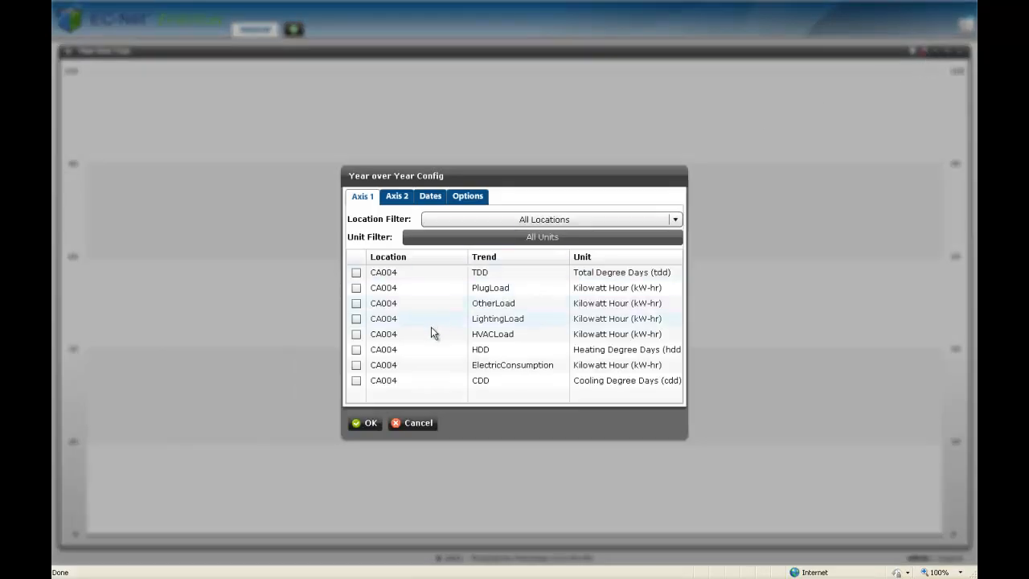
pyautogui.click(356, 366)
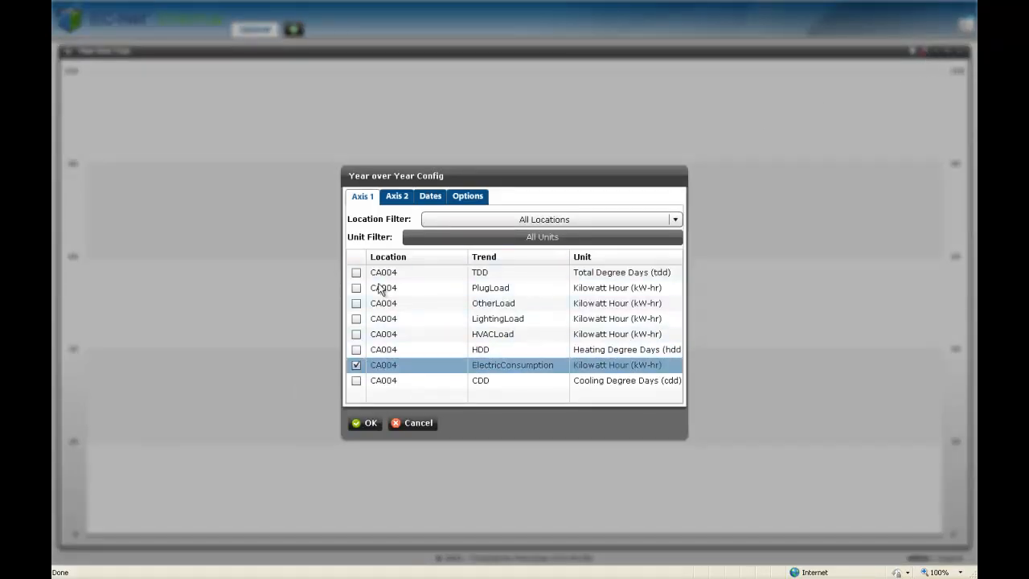
pyautogui.click(400, 197)
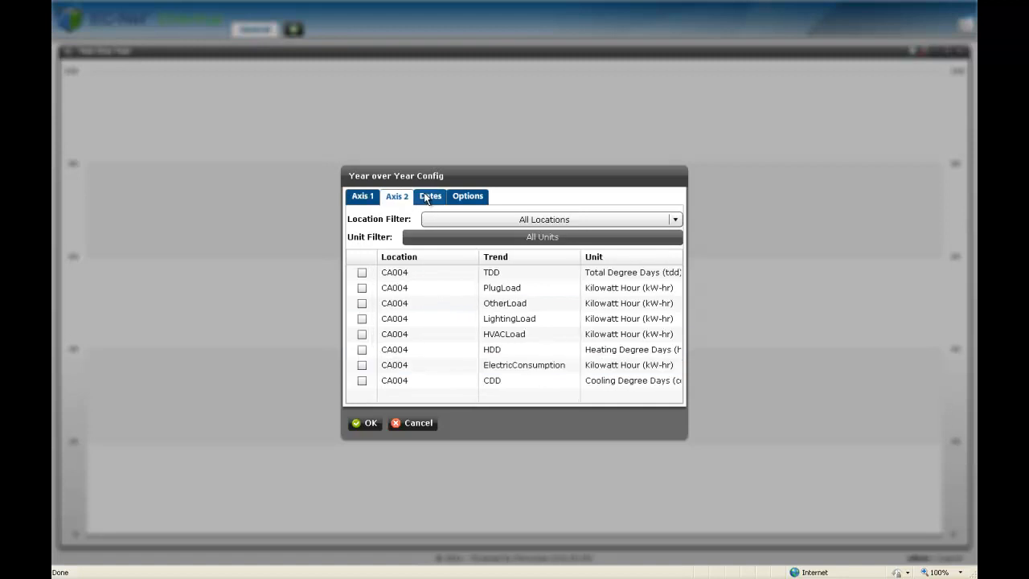
# Include every month, January through December, and the years 2008 to 2011 in the Year Over Year chart, and apply the configuration.
pyautogui.click(427, 196)
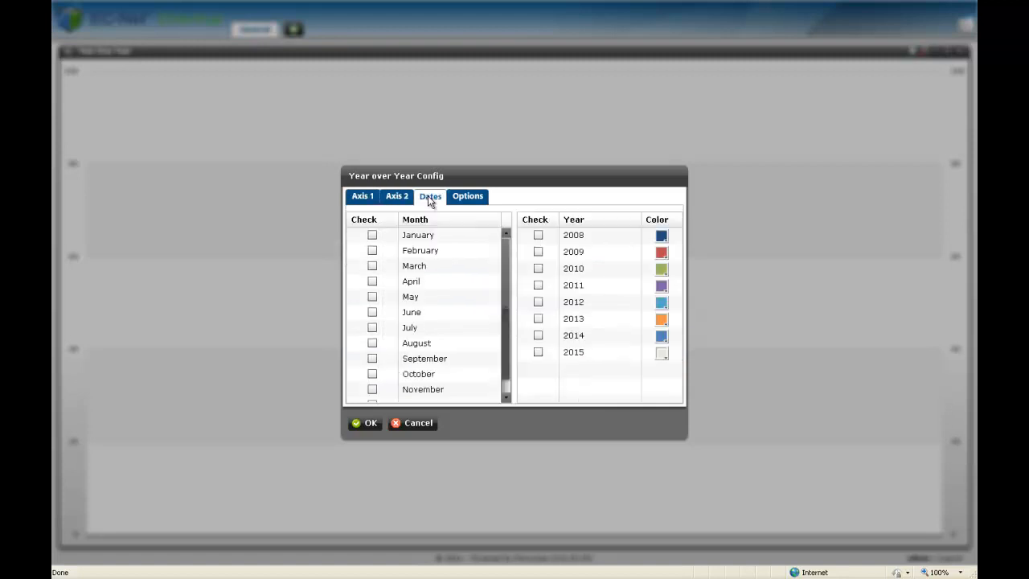
pyautogui.click(372, 235)
pyautogui.click(372, 251)
pyautogui.click(372, 266)
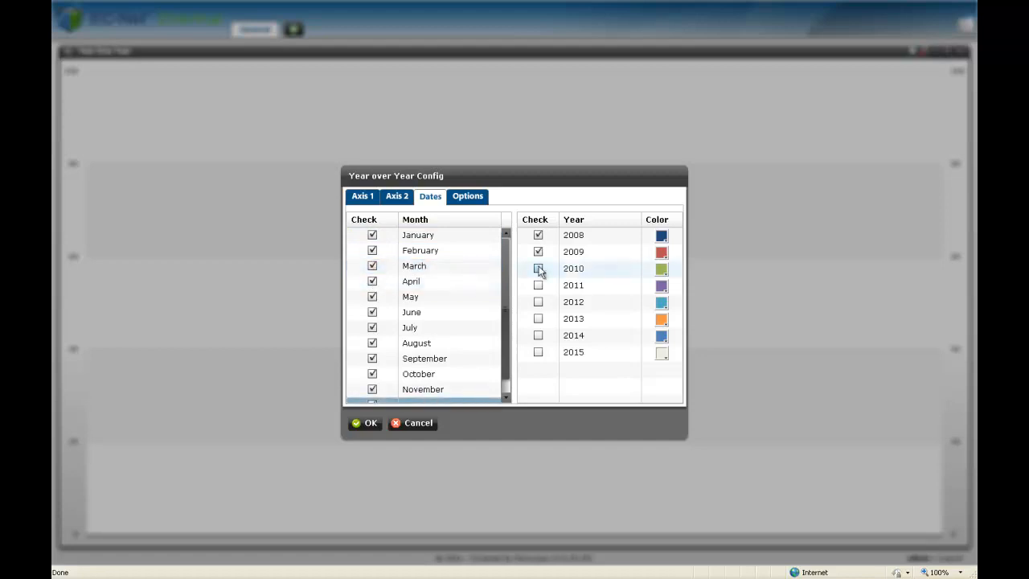
pyautogui.click(539, 269)
pyautogui.click(537, 285)
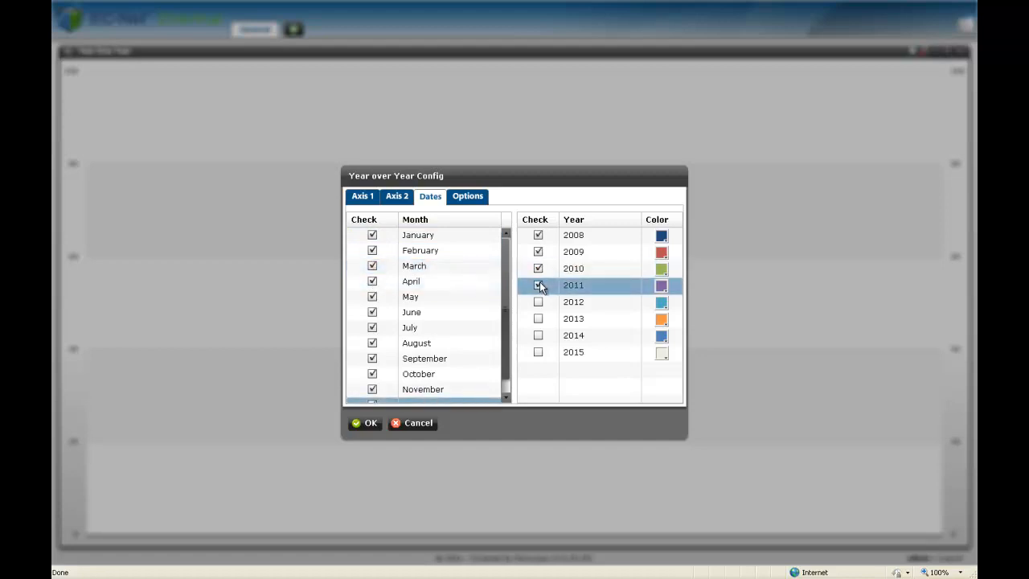
pyautogui.click(372, 422)
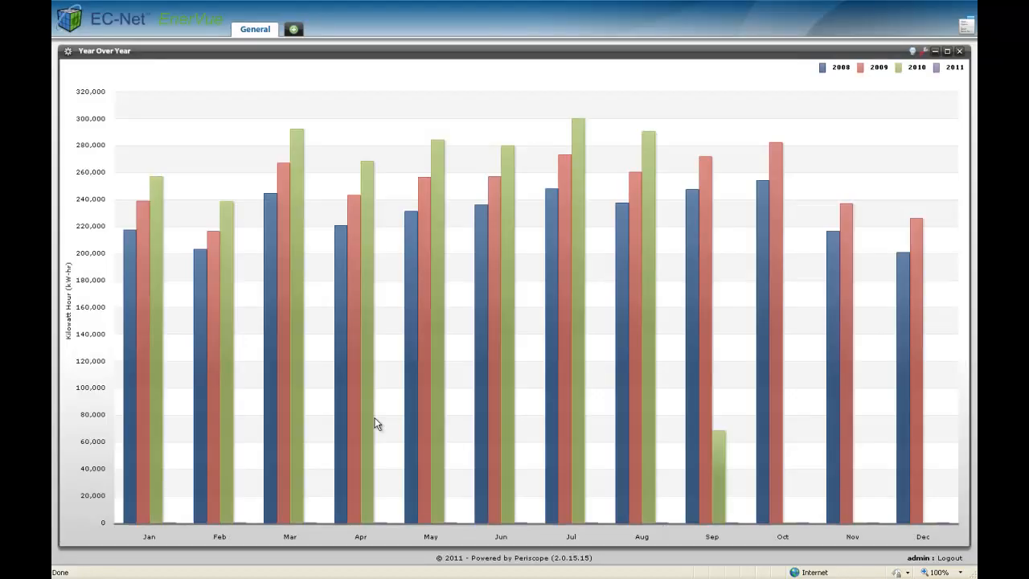
# Add a Pie Chart history viewlet to the General dashboard tab.
pyautogui.moveTo(409, 382)
pyautogui.click(293, 30)
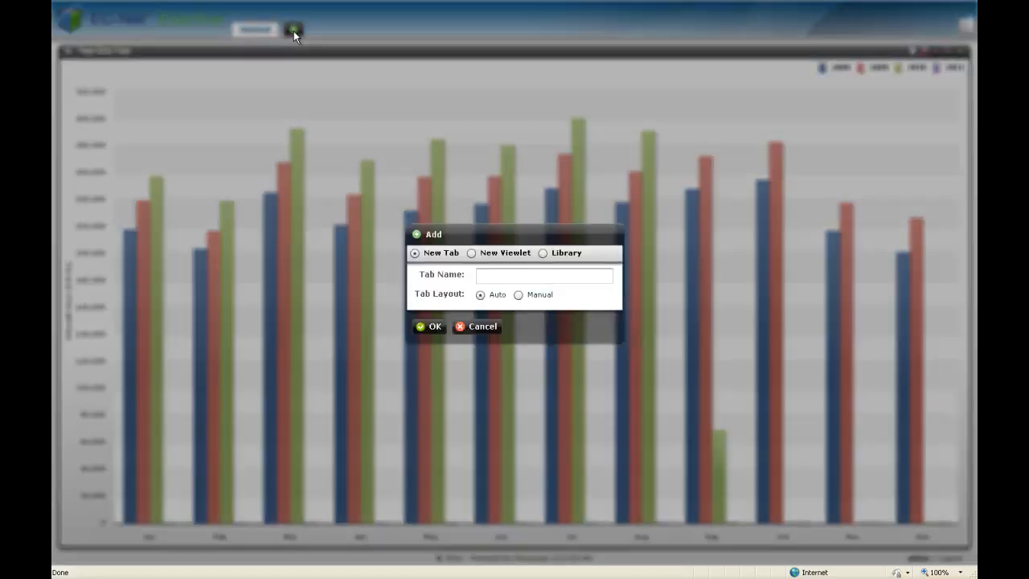
pyautogui.click(472, 254)
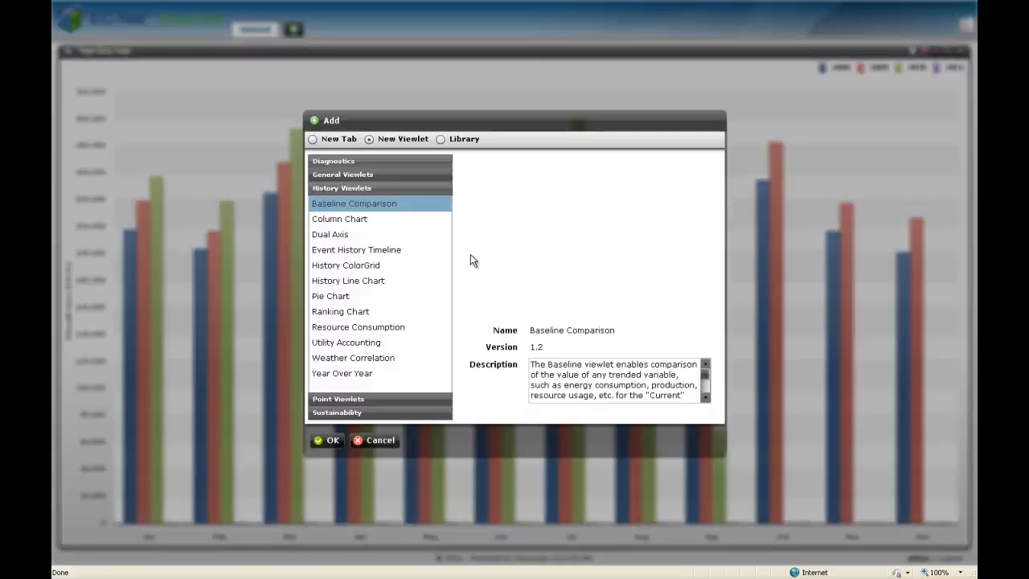
pyautogui.click(384, 296)
pyautogui.click(384, 297)
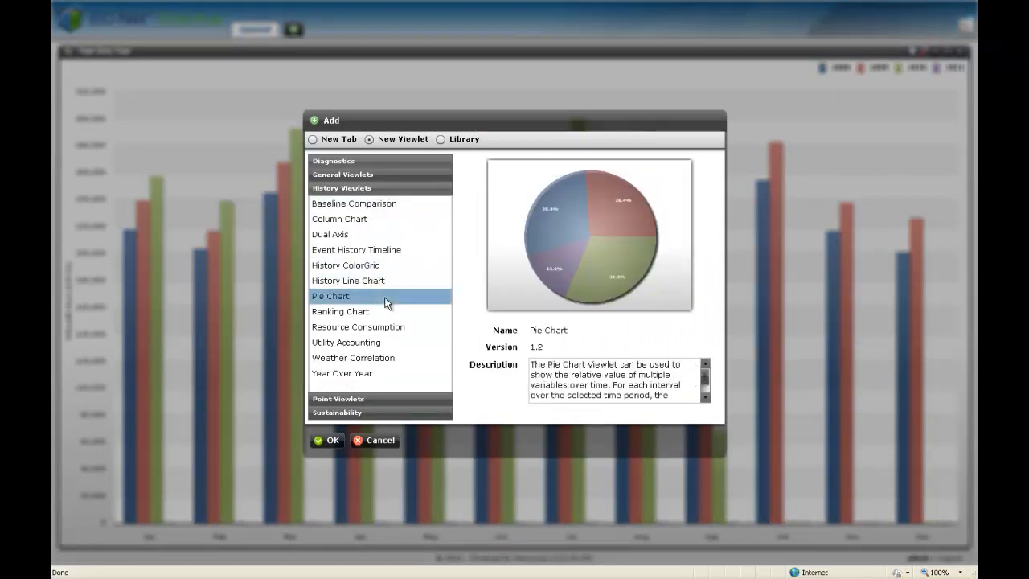
pyautogui.click(339, 439)
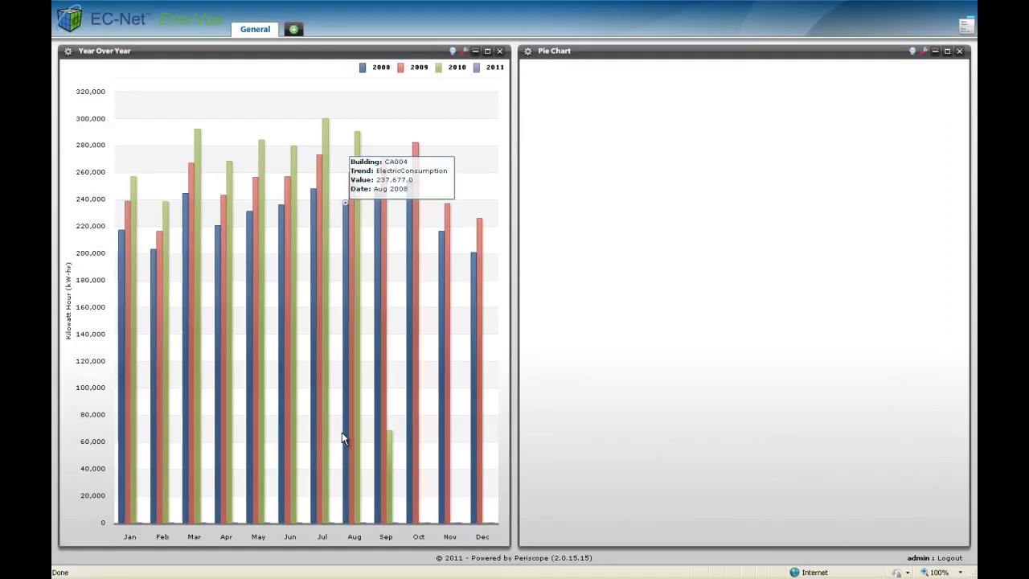
# Select CA004's PlugLoad, OtherLoad, LightingLoad and HVACLoad trends for the pie chart.
pyautogui.click(923, 52)
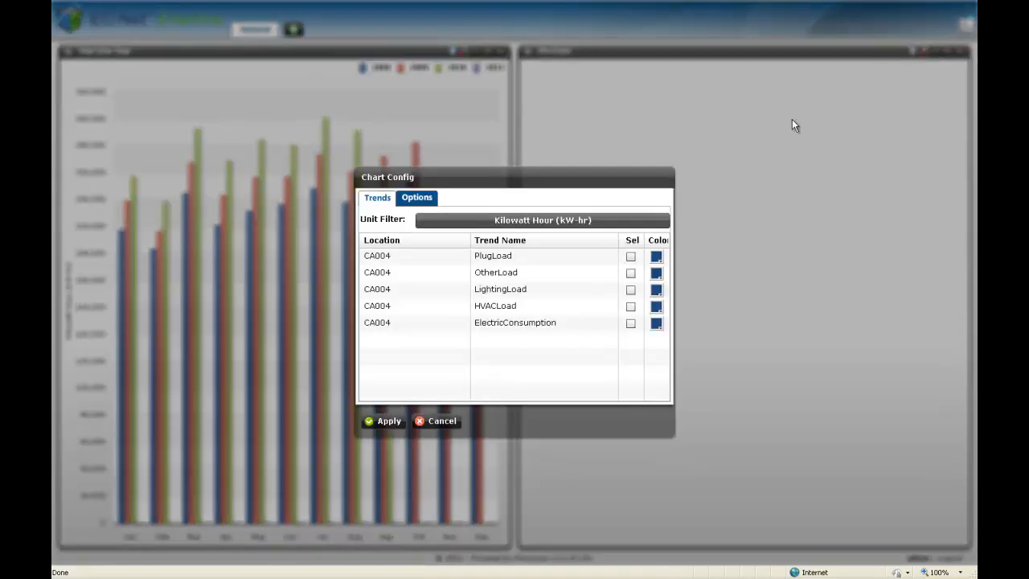
pyautogui.click(630, 255)
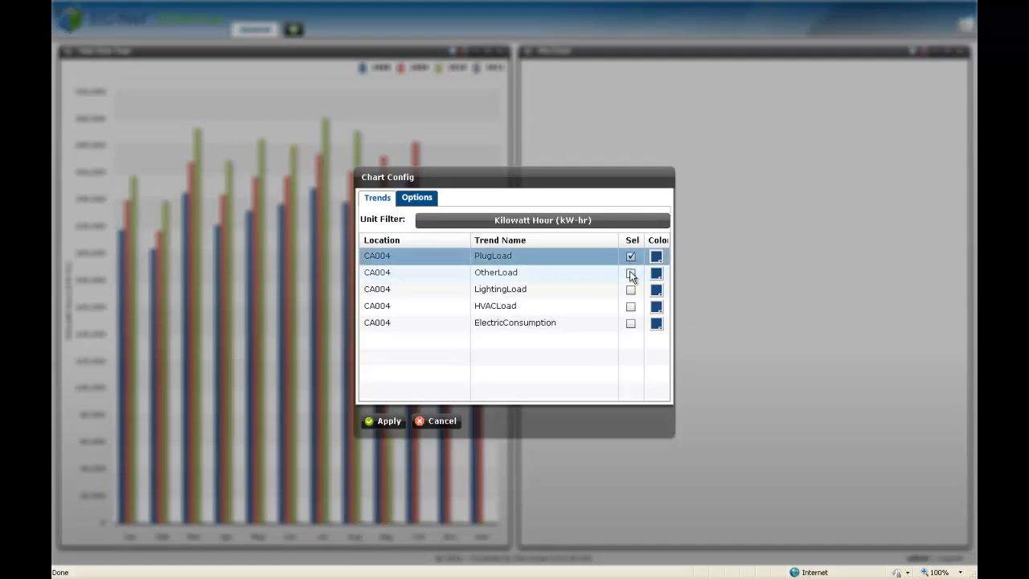
pyautogui.click(631, 273)
pyautogui.click(631, 290)
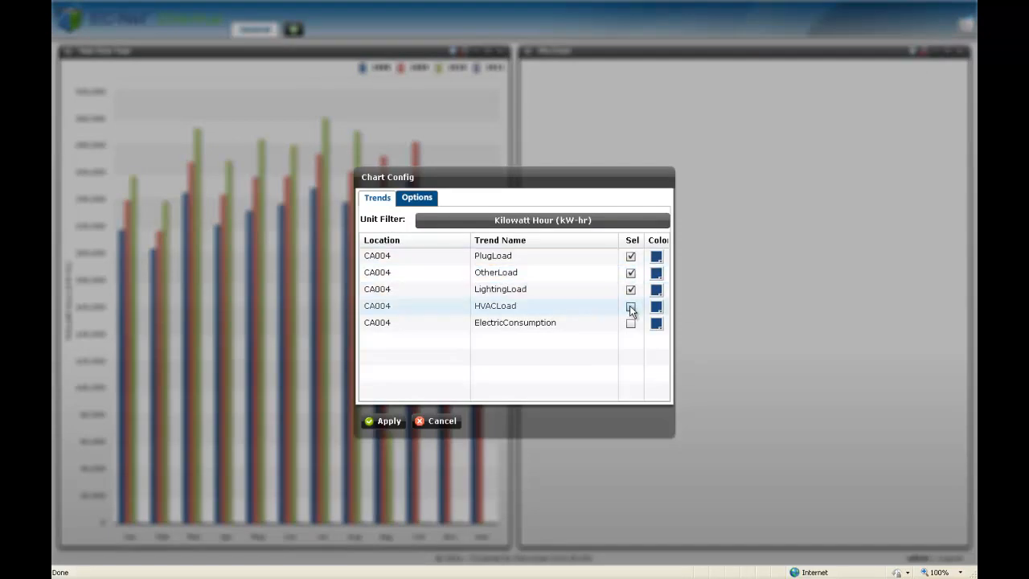
pyautogui.click(630, 306)
# Color the OtherLoad trend red, LightingLoad Mid Green and HVACLoad Mid Purple in the pie chart configuration.
pyautogui.click(656, 271)
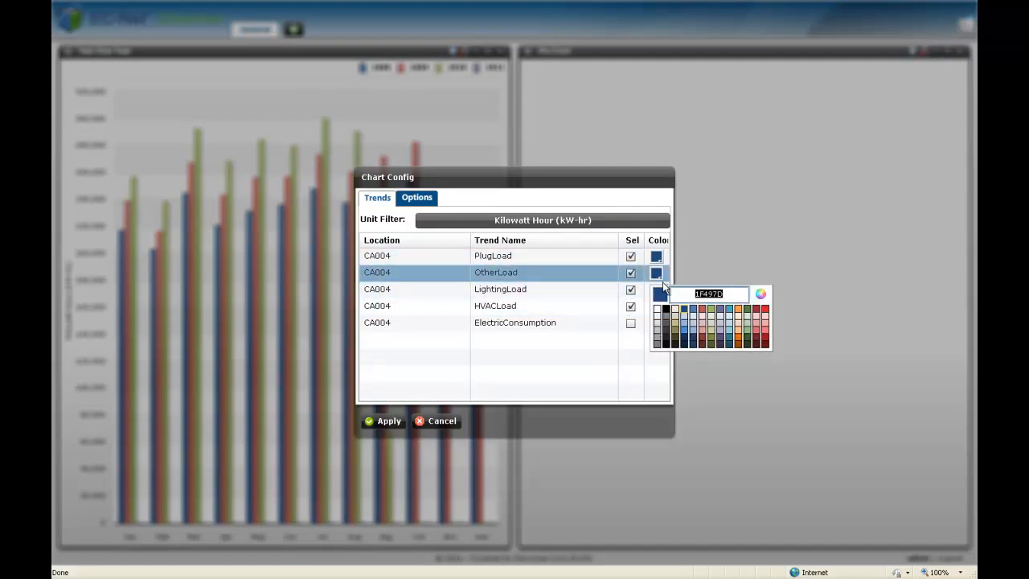
pyautogui.click(702, 311)
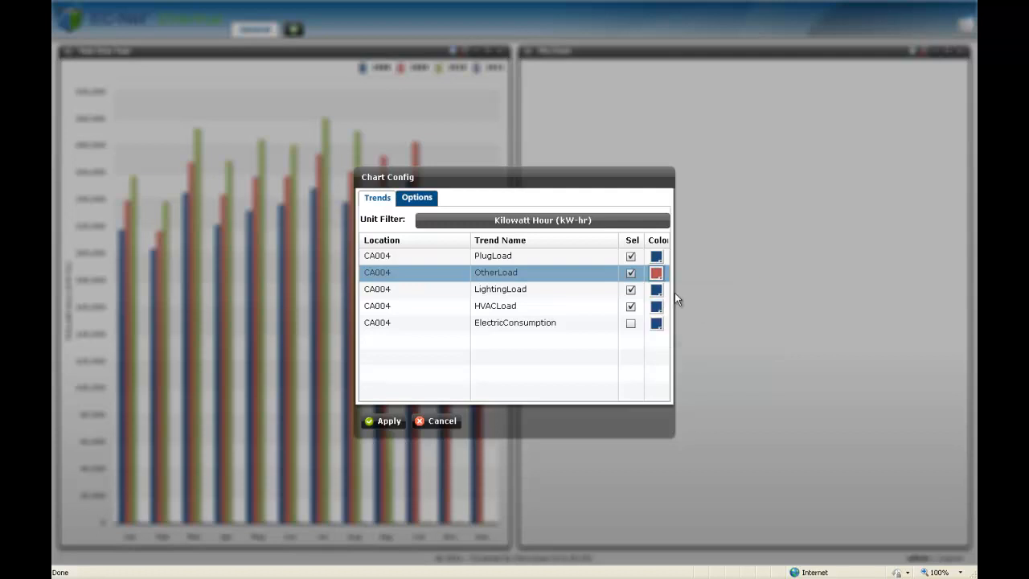
pyautogui.click(656, 290)
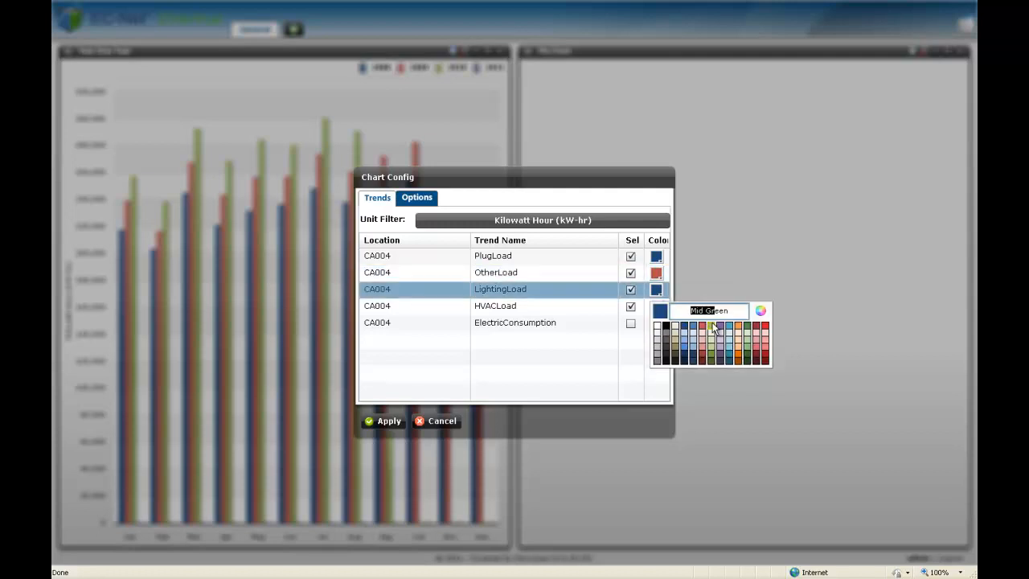
pyautogui.click(715, 326)
pyautogui.click(657, 307)
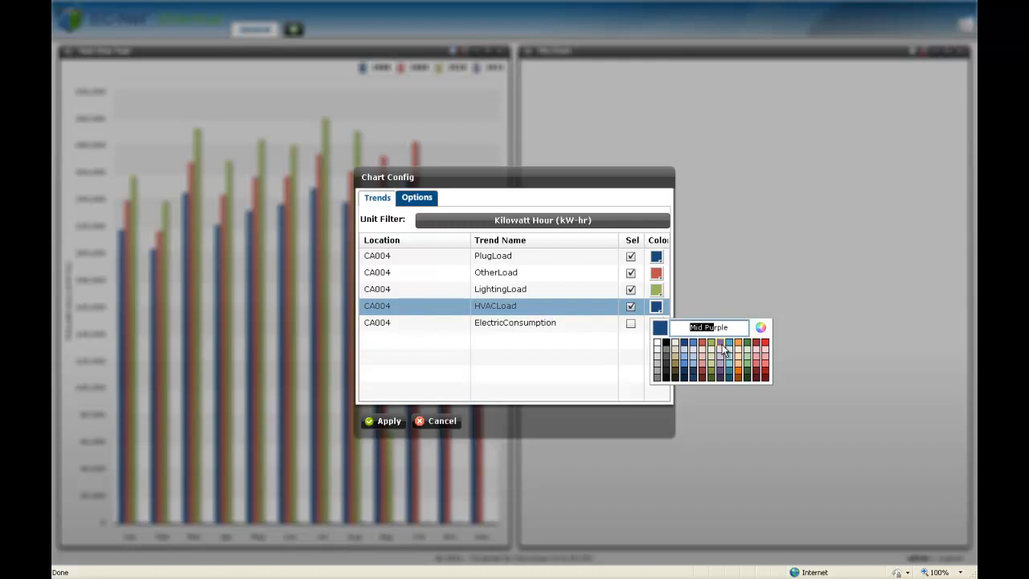
pyautogui.click(723, 347)
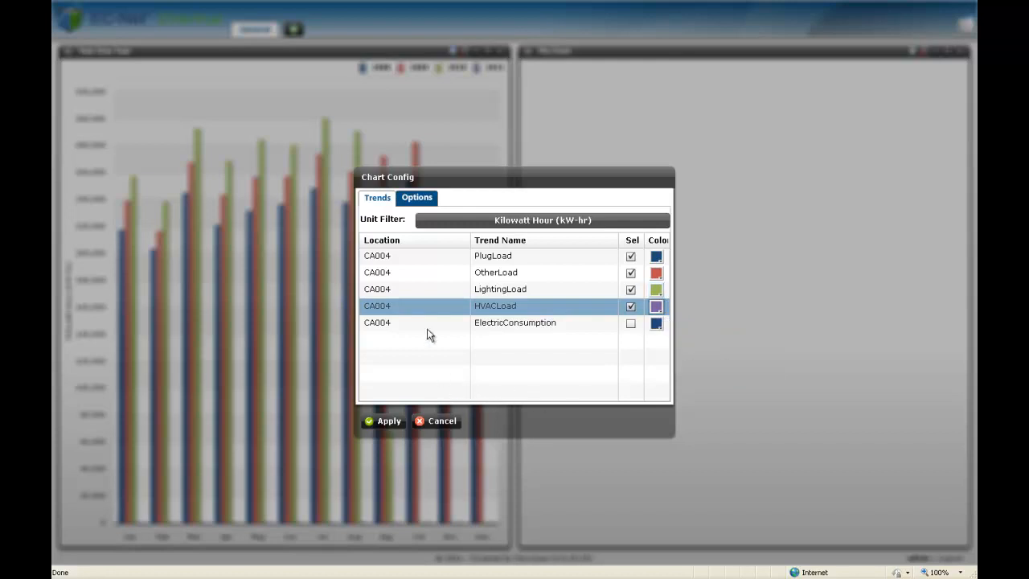
# Set the pie chart's period to Year-To-Date and apply the configuration.
pyautogui.click(418, 202)
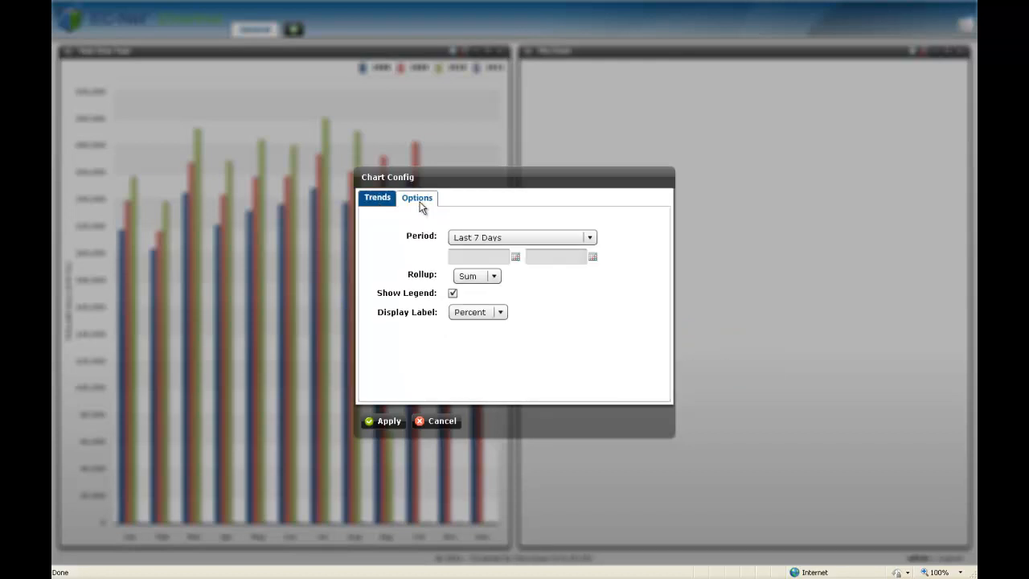
pyautogui.click(517, 239)
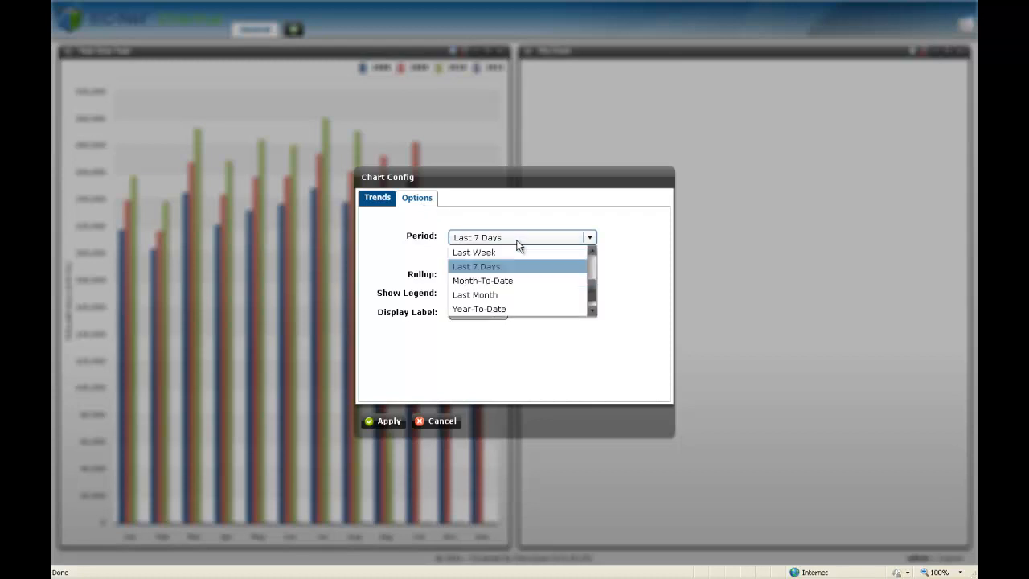
pyautogui.click(503, 308)
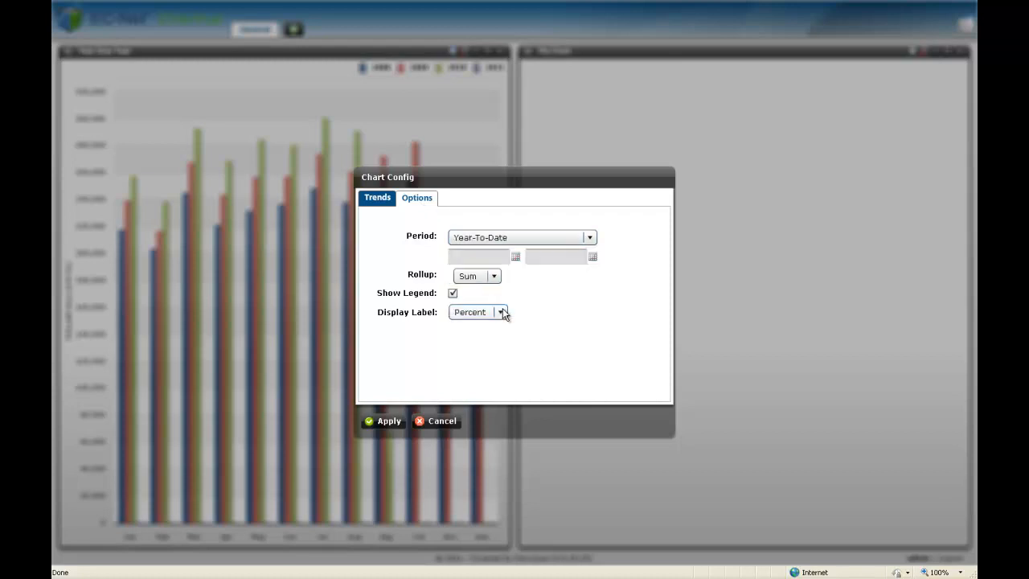
pyautogui.click(389, 422)
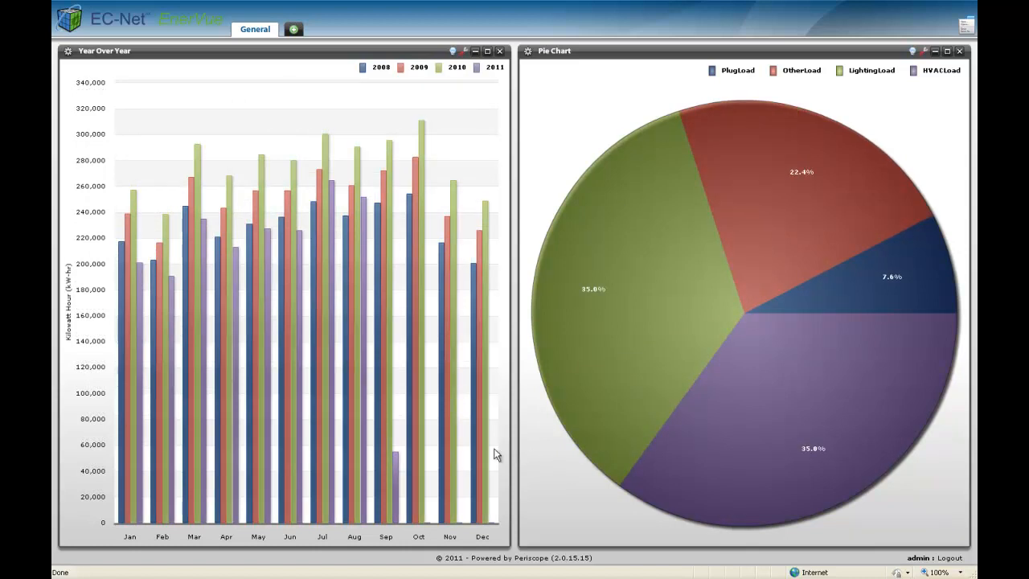
# Examine the monthly ElectricConsumption values in the Year Over Year chart and the load shares in the pie chart.
pyautogui.moveTo(129, 420)
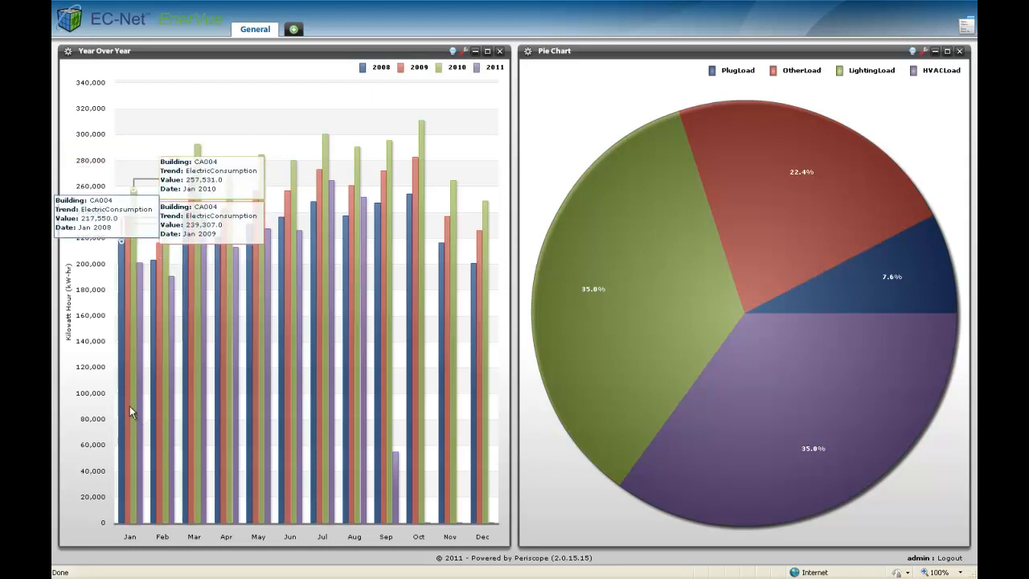
pyautogui.moveTo(141, 377)
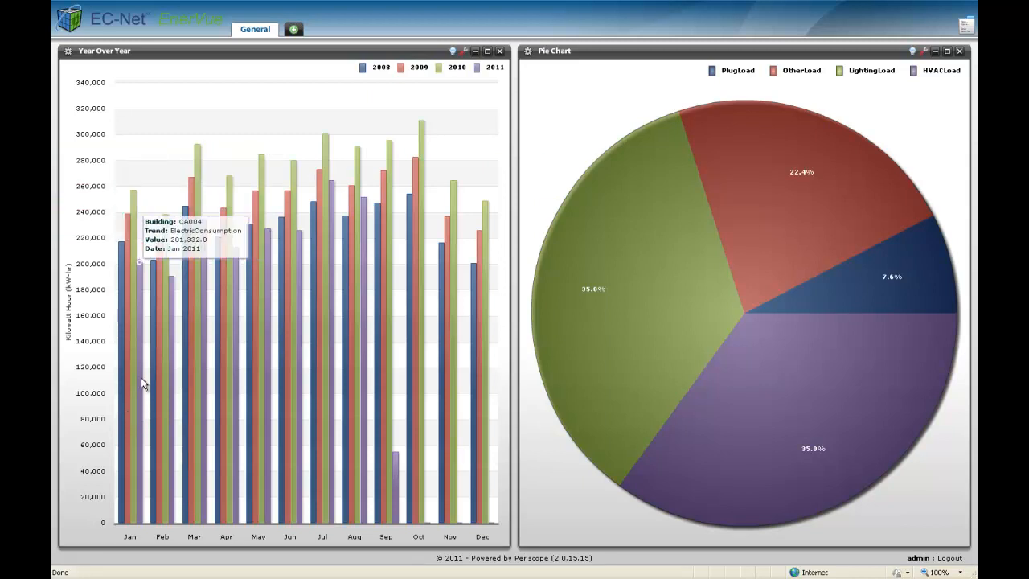
pyautogui.moveTo(740, 448)
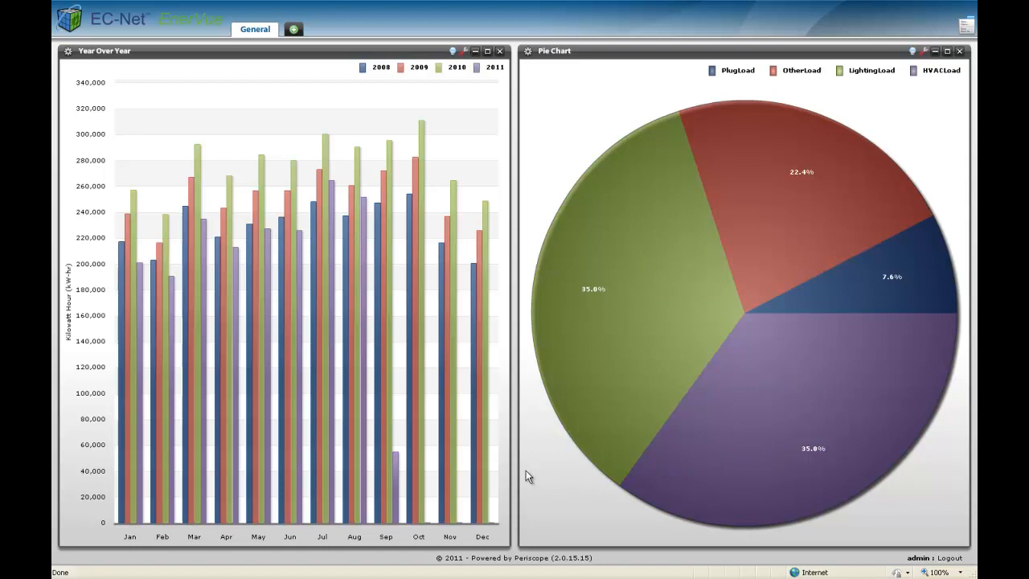
pyautogui.moveTo(330, 223)
pyautogui.moveTo(364, 204)
# Add a Baseline Comparison history viewlet to the General dashboard tab.
pyautogui.click(293, 29)
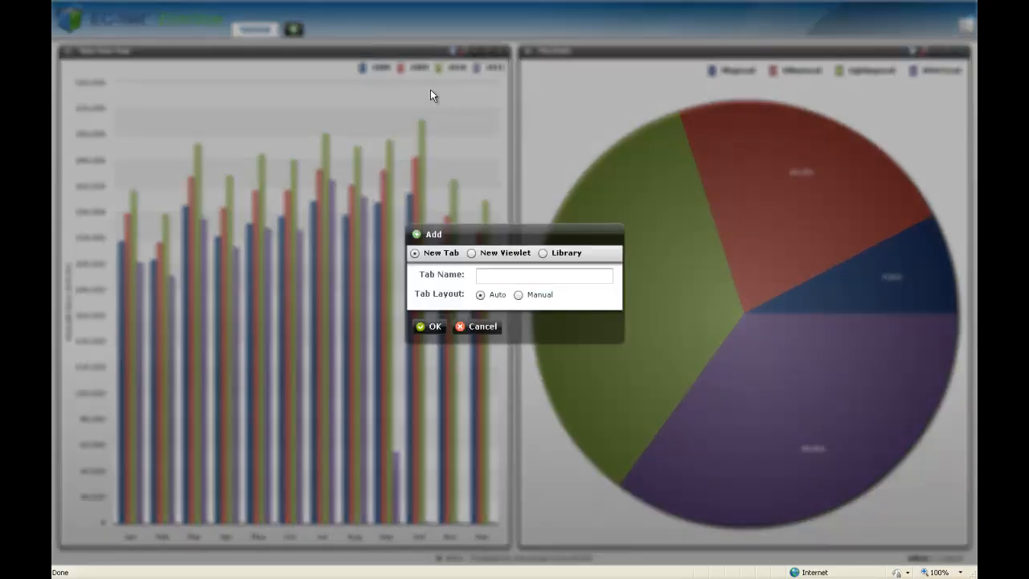
pyautogui.click(473, 254)
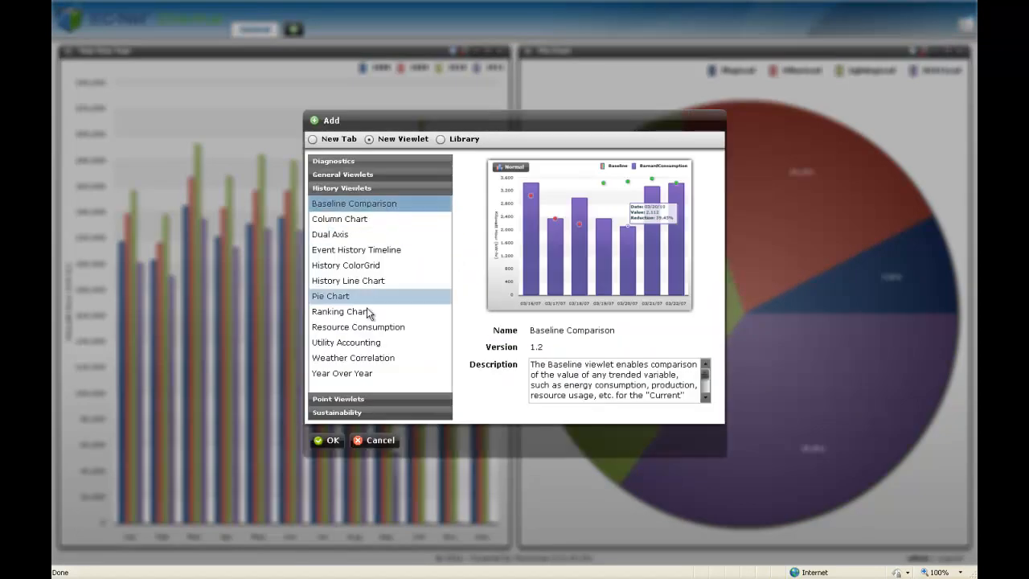
pyautogui.click(330, 443)
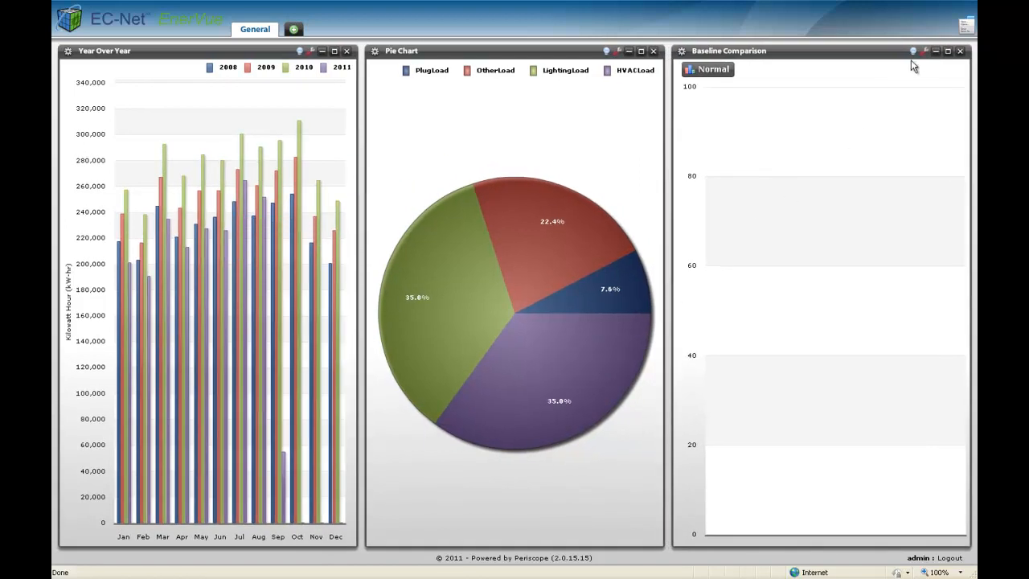
# Select CA004's ElectricConsumption trend for the Baseline Comparison chart and use Previous Period as its baseline.
pyautogui.click(924, 52)
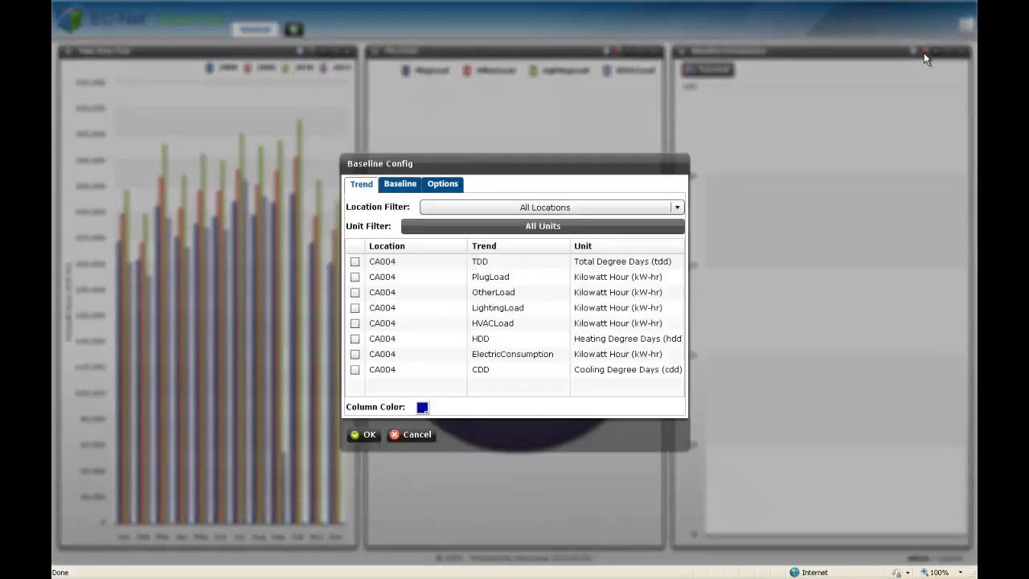
pyautogui.click(354, 354)
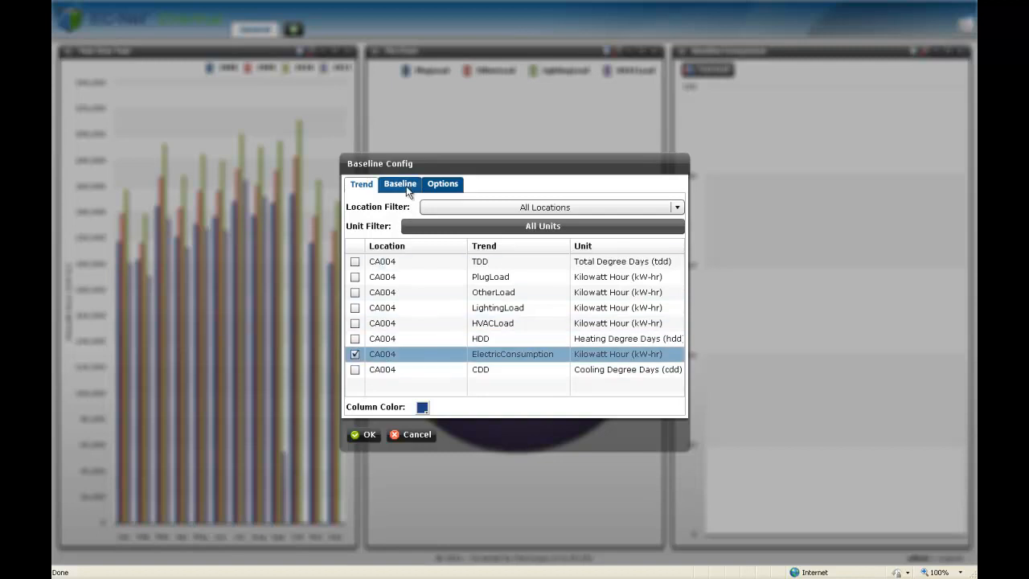
pyautogui.click(406, 187)
pyautogui.click(436, 213)
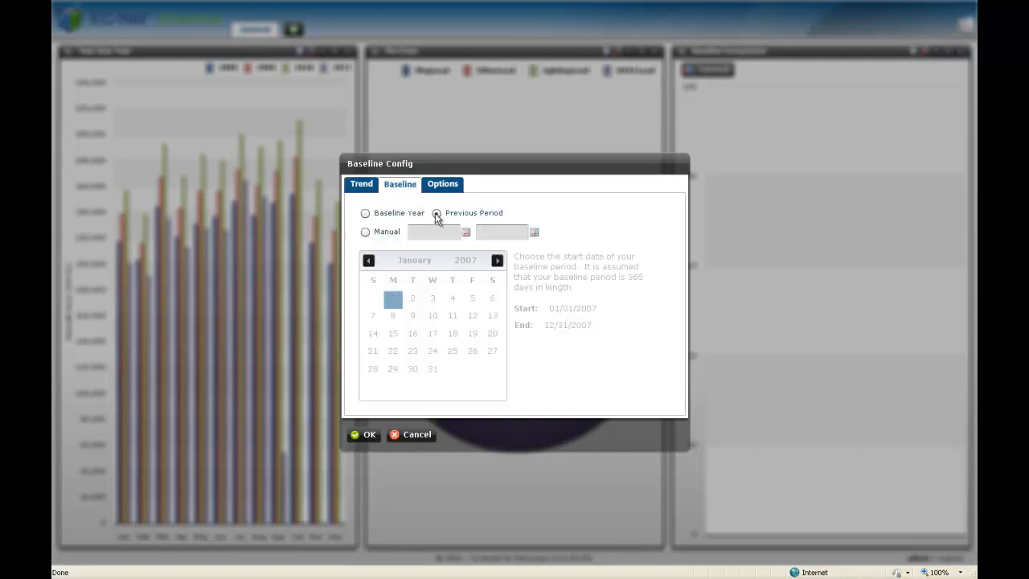
# Apply the Baseline Comparison configuration with a Year-To-Date period and monthly Sum rollup, and switch the chart to Delta mode.
pyautogui.click(435, 188)
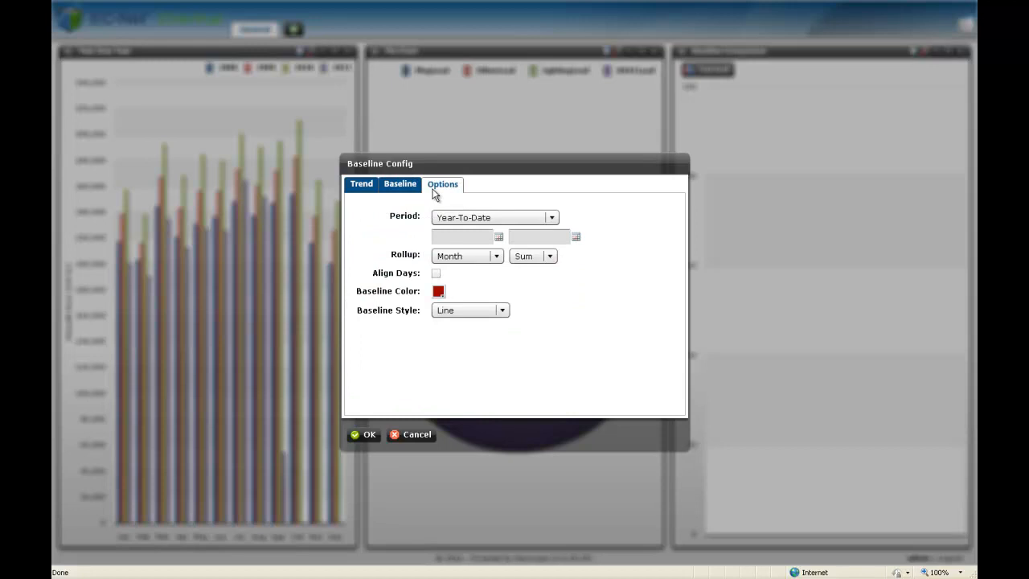
pyautogui.click(367, 435)
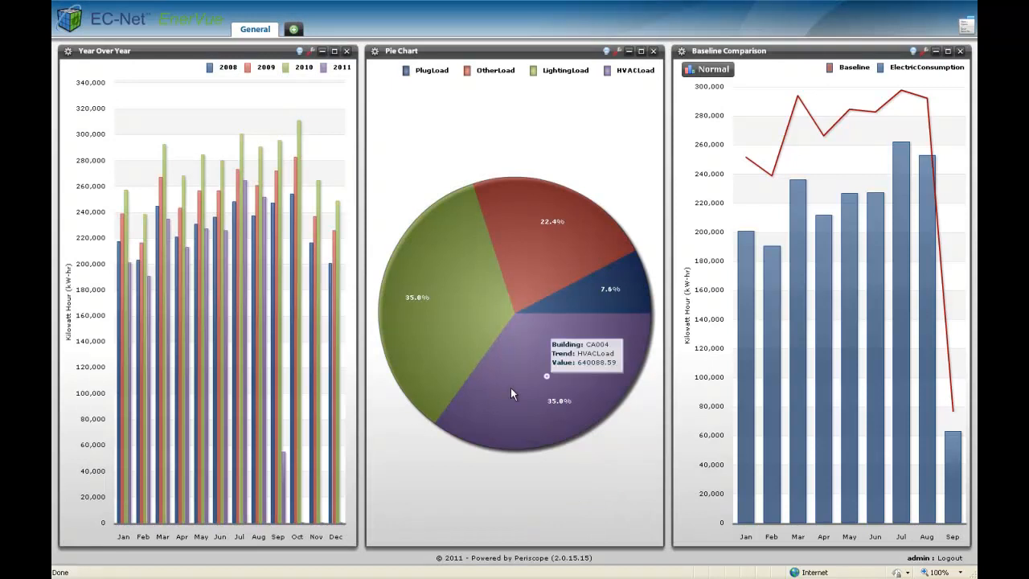
pyautogui.moveTo(747, 291)
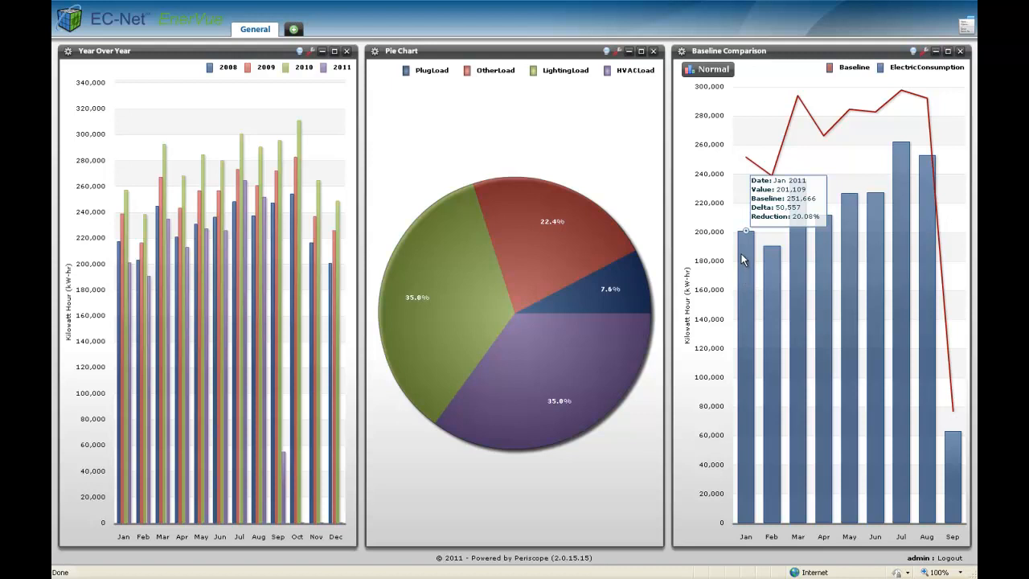
pyautogui.click(712, 71)
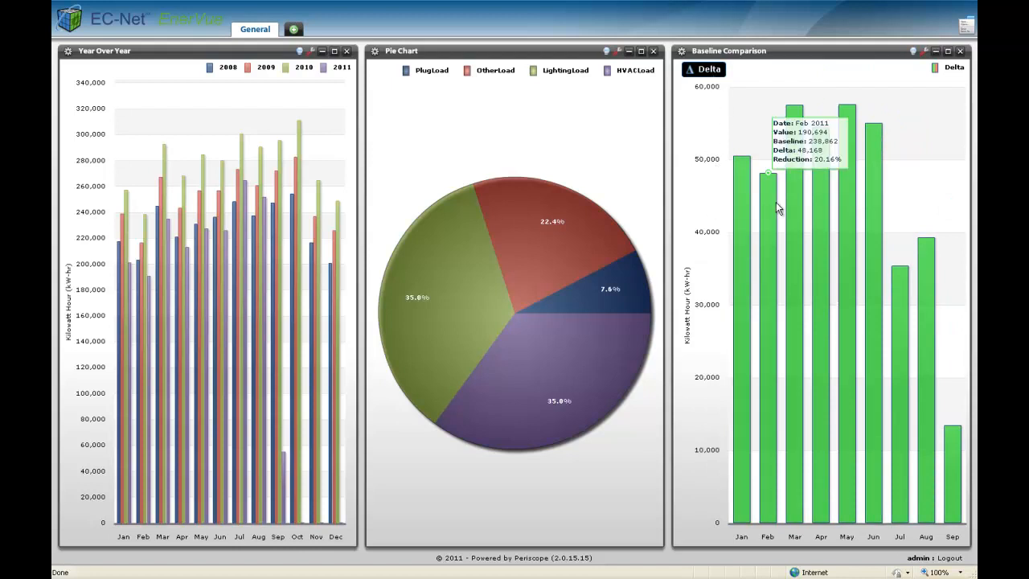
pyautogui.moveTo(900, 301)
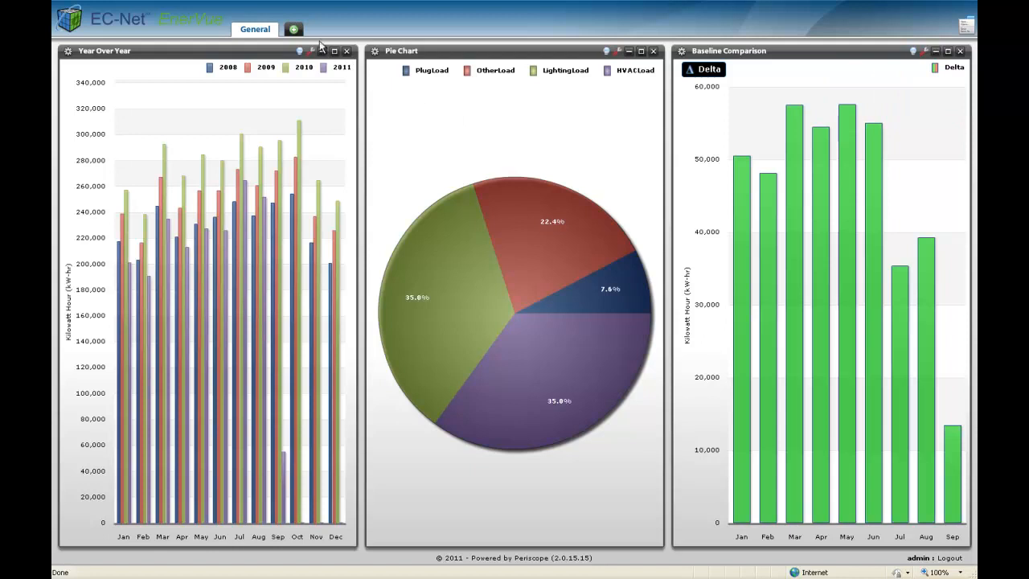
# Add a Weather Correlation history viewlet to the General dashboard tab.
pyautogui.click(293, 30)
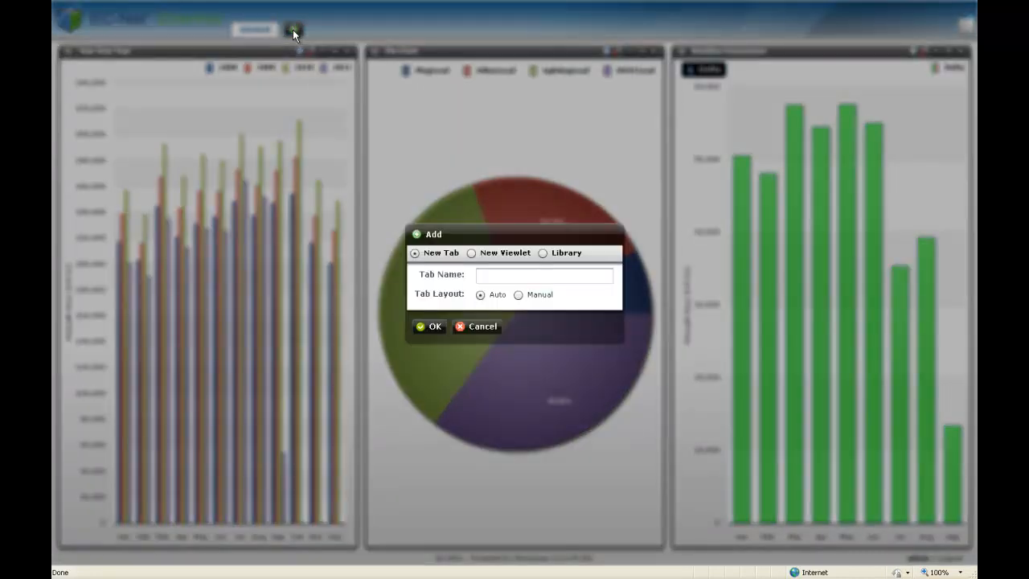
pyautogui.click(472, 253)
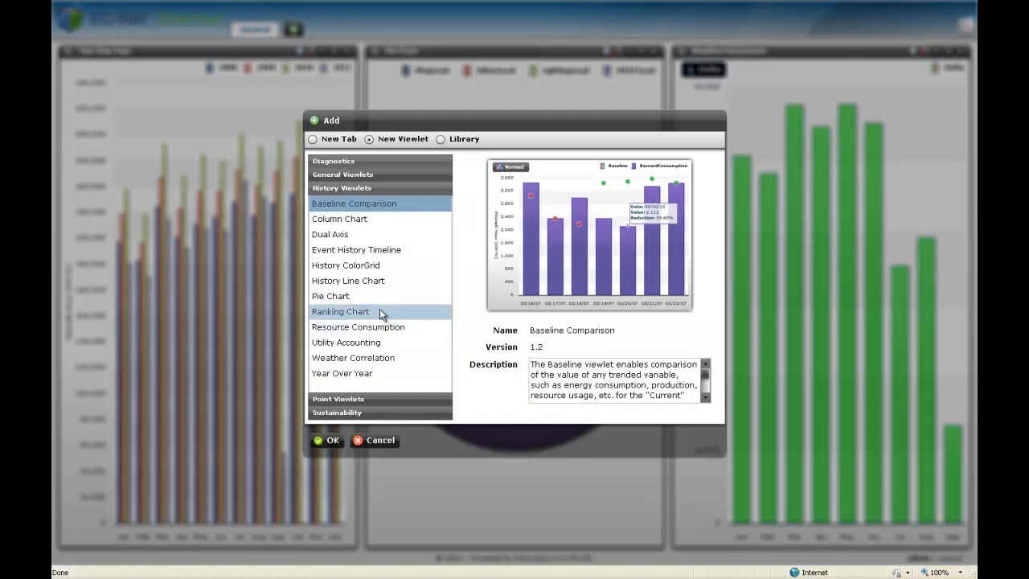
pyautogui.click(376, 357)
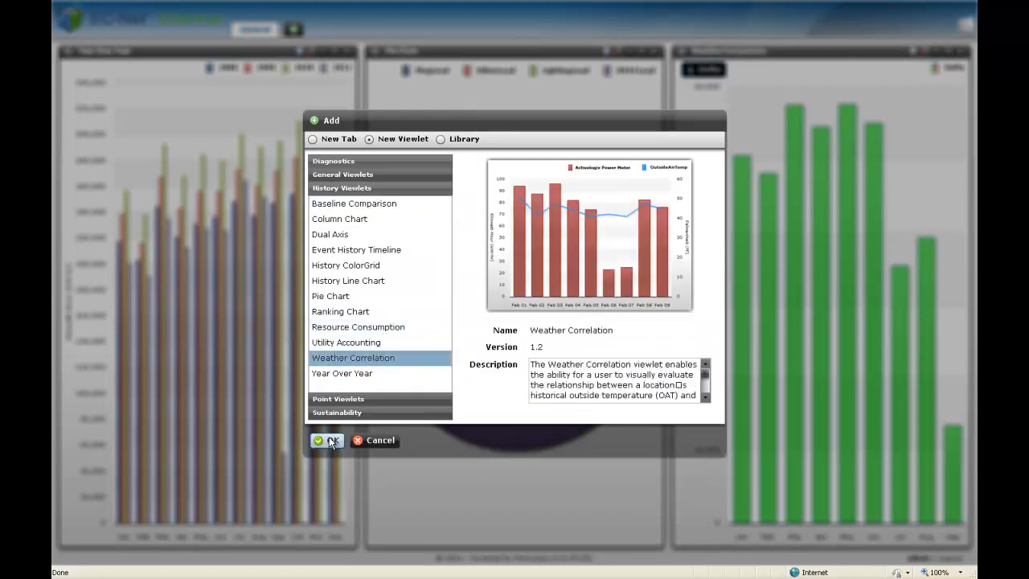
pyautogui.click(329, 440)
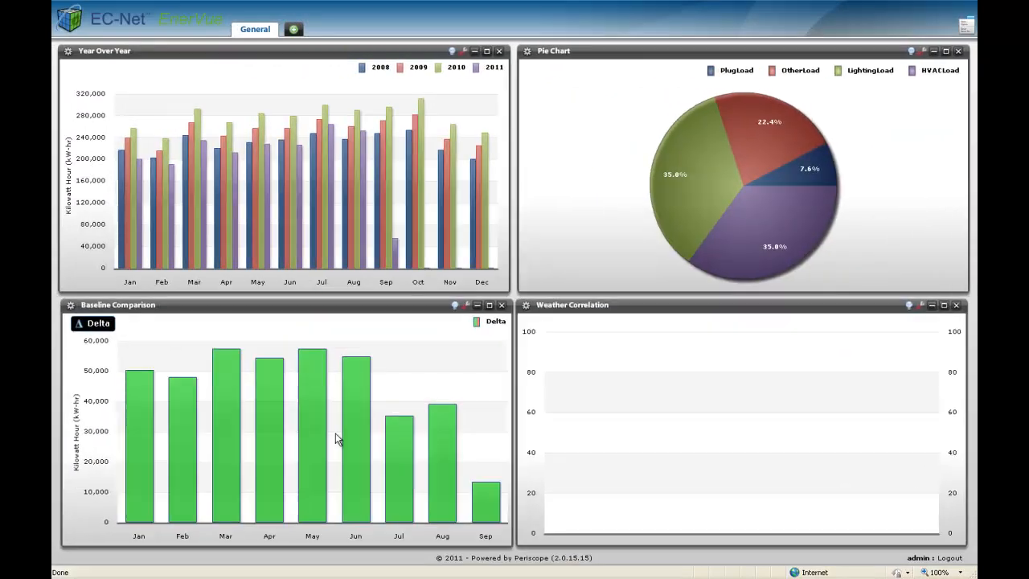
# Assign CA004's ElectricConsumption trend to the Weather Correlation chart's first axis with a Sum rollup.
pyautogui.click(924, 307)
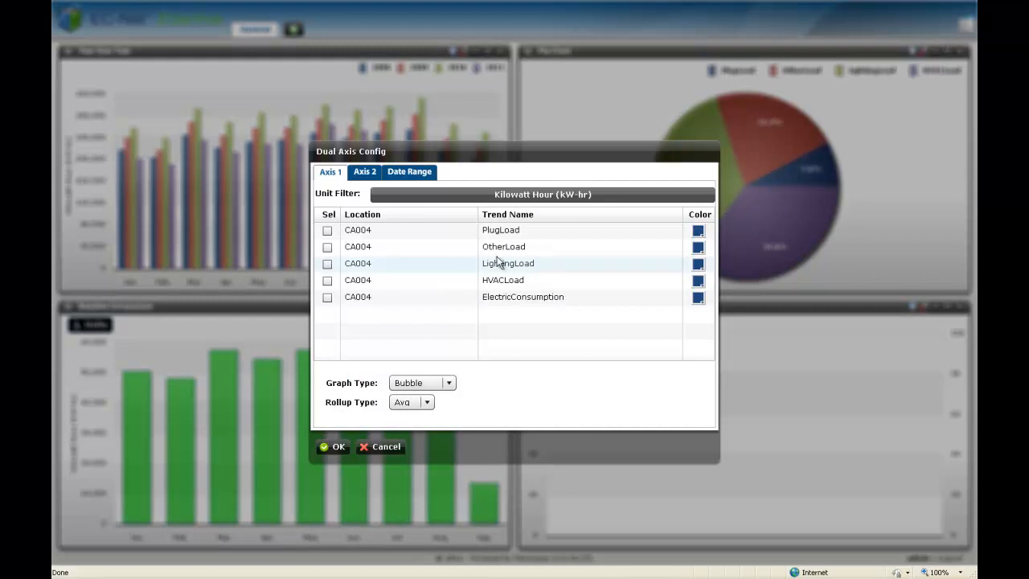
pyautogui.click(327, 297)
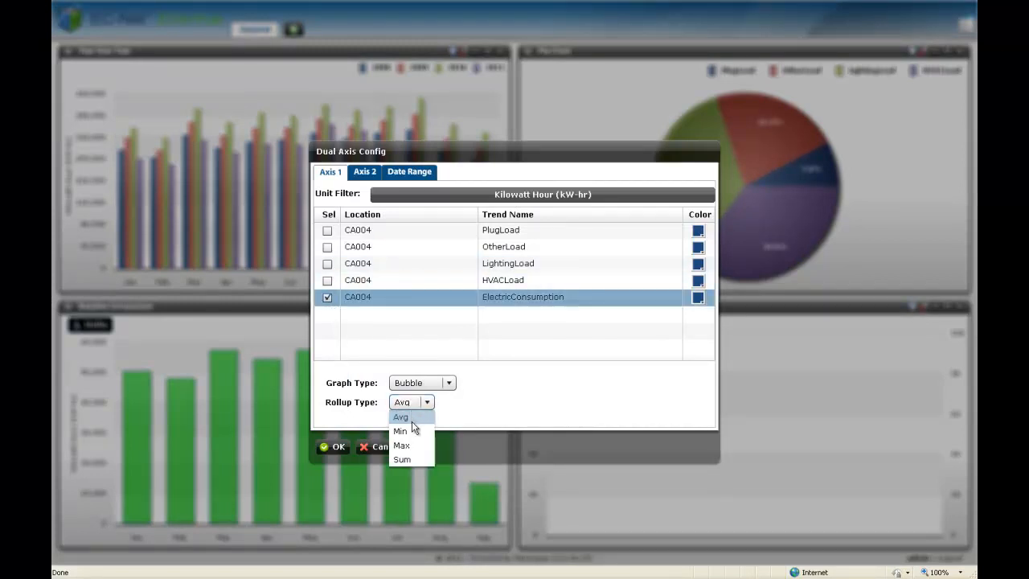
pyautogui.click(401, 459)
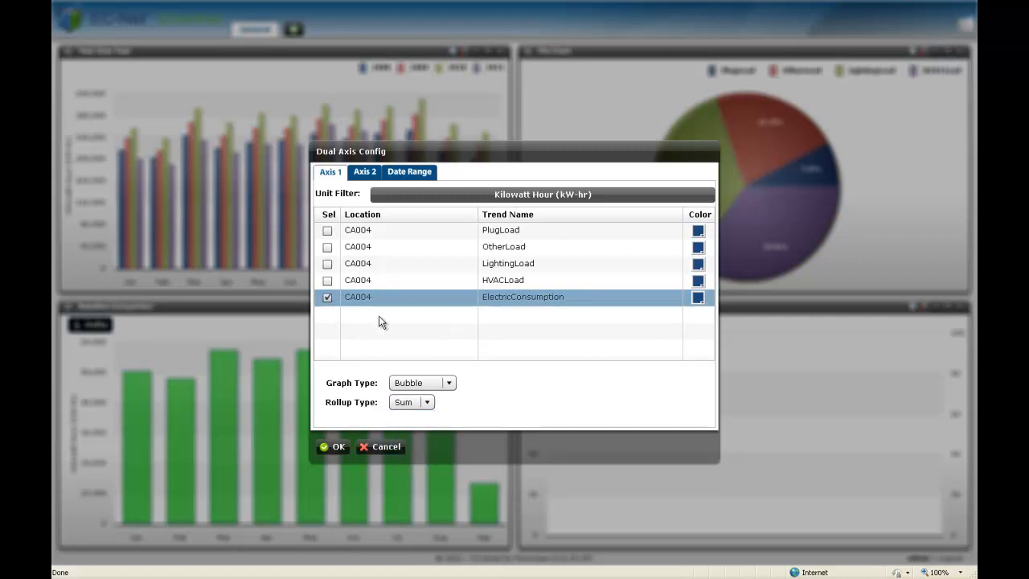
# Filter the second axis by Total Degree Days (tdd) and assign CA004's TDD trend to it with a Sum rollup.
pyautogui.click(364, 173)
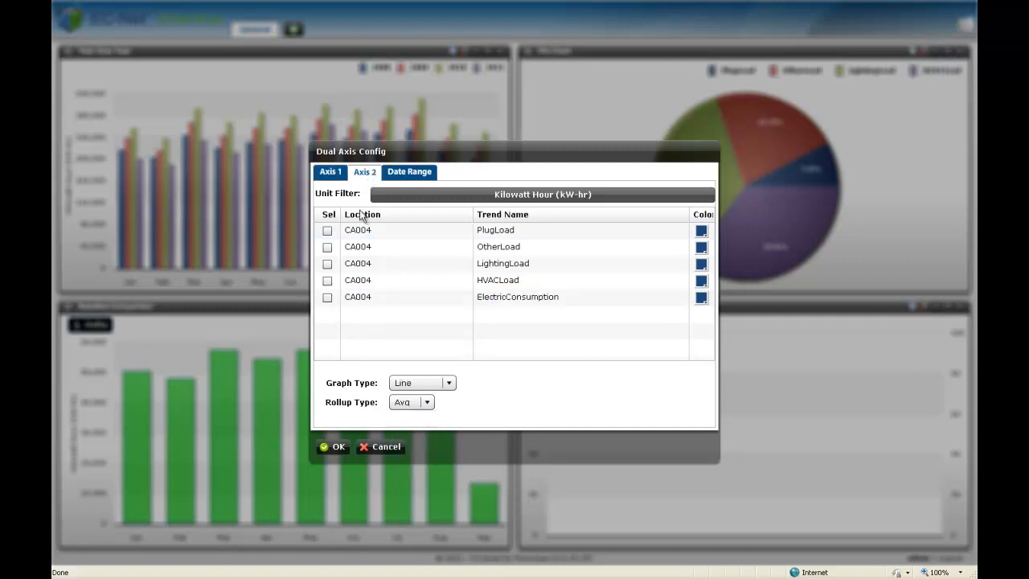
pyautogui.click(413, 199)
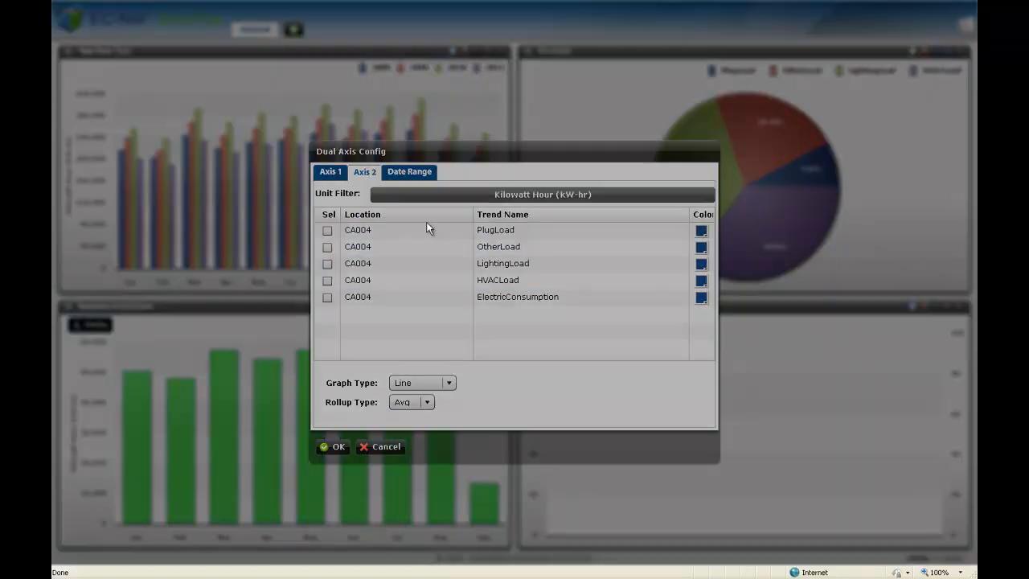
pyautogui.click(406, 214)
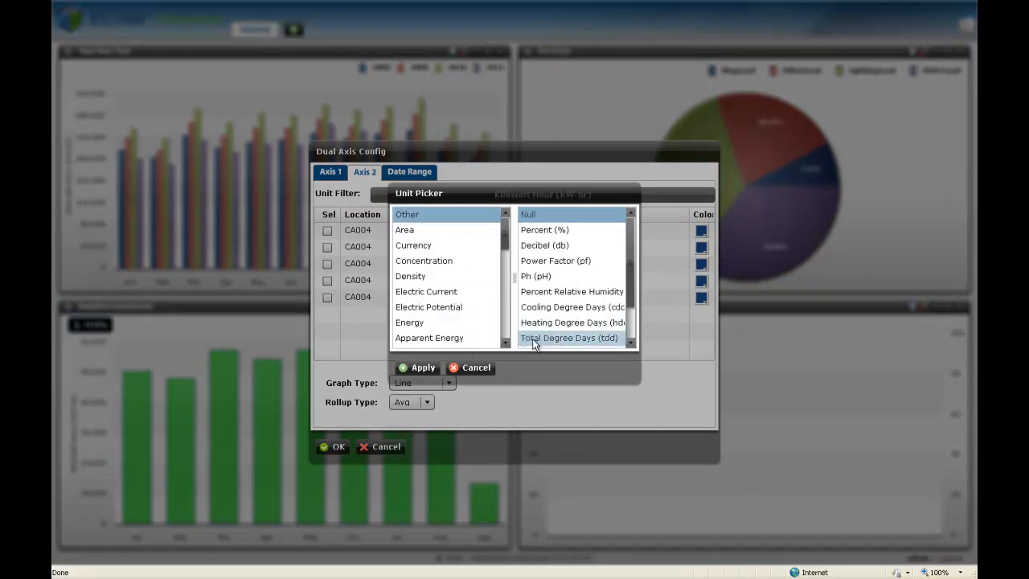
pyautogui.click(567, 337)
pyautogui.click(419, 367)
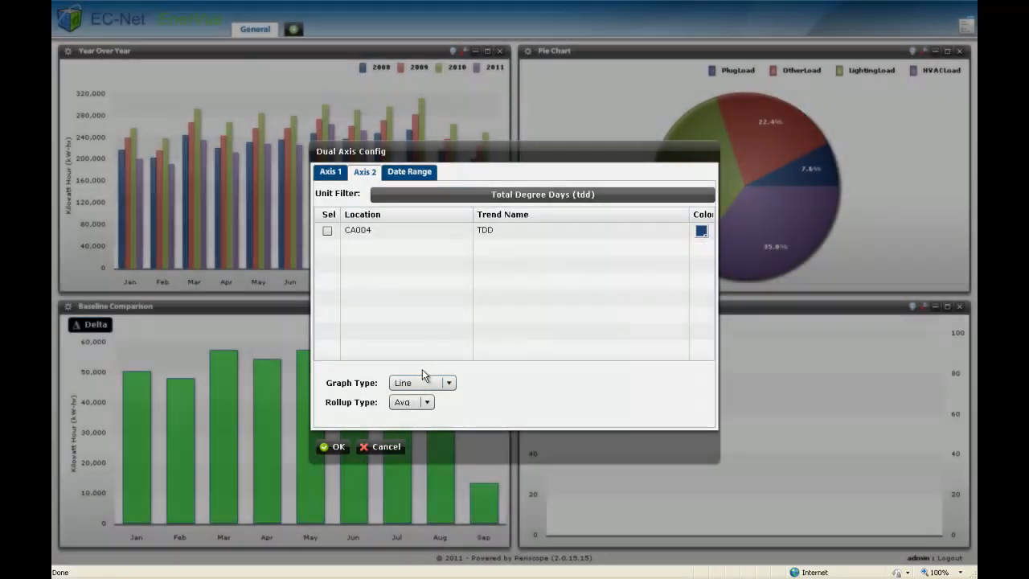
pyautogui.click(413, 401)
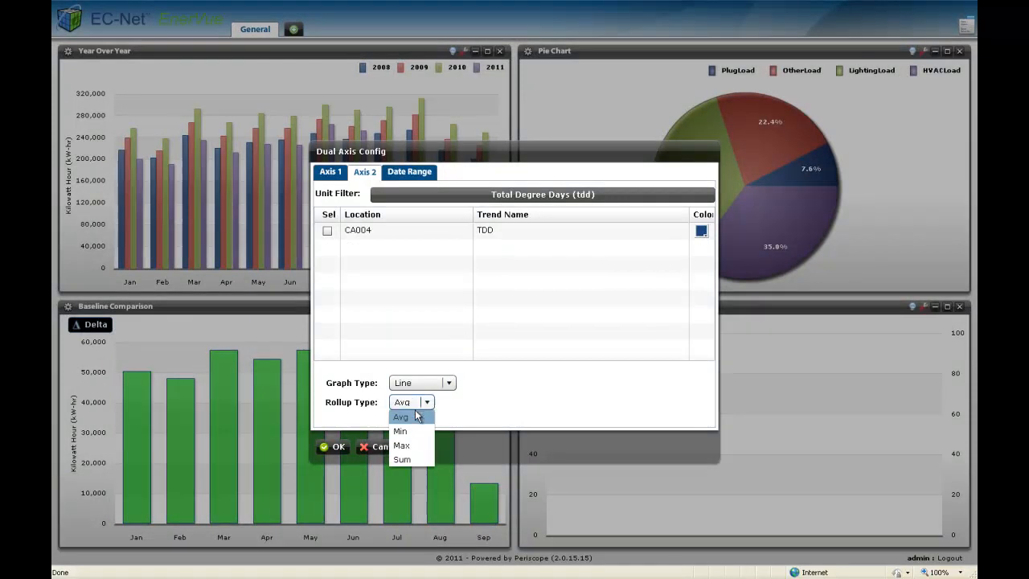
pyautogui.click(417, 459)
pyautogui.click(327, 231)
# Set the Weather Correlation chart's period to Year-To-Date and apply the configuration.
pyautogui.click(407, 172)
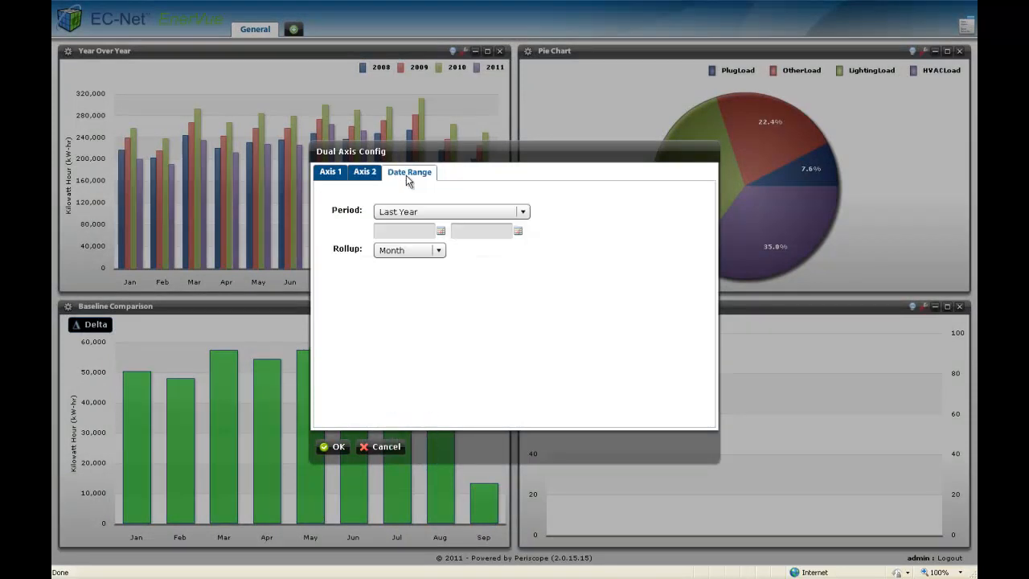
pyautogui.click(417, 213)
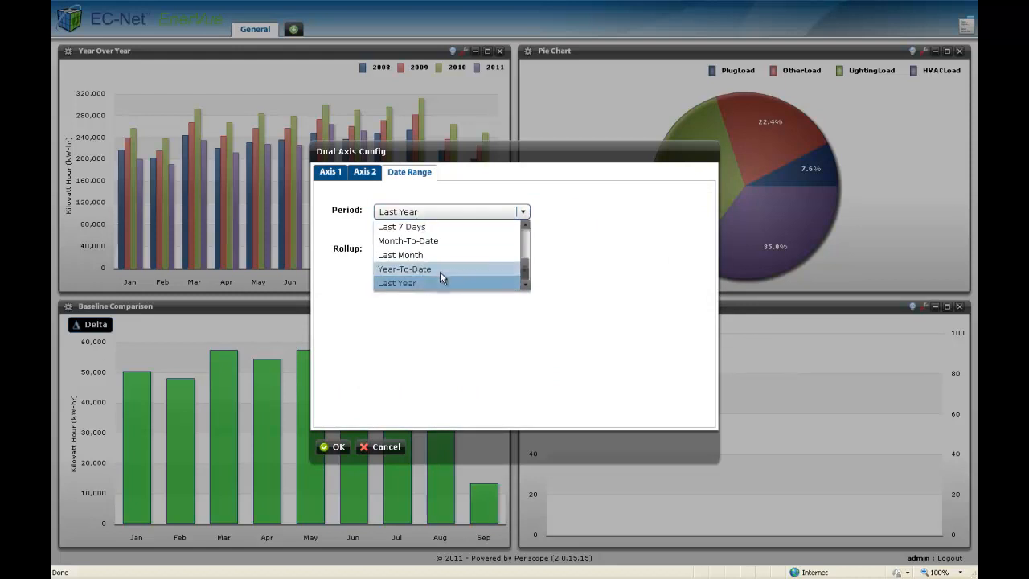
pyautogui.click(440, 267)
pyautogui.click(335, 446)
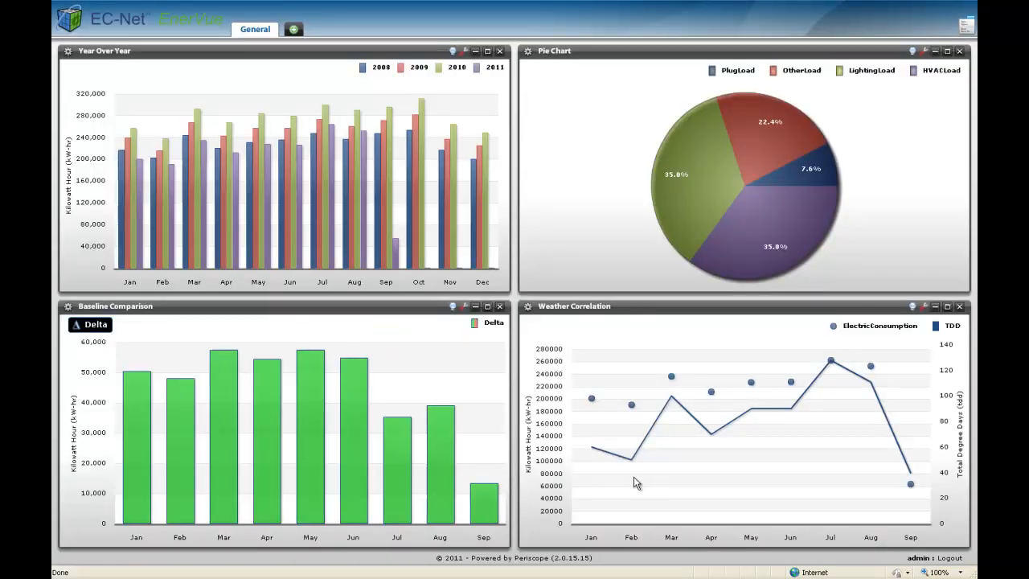